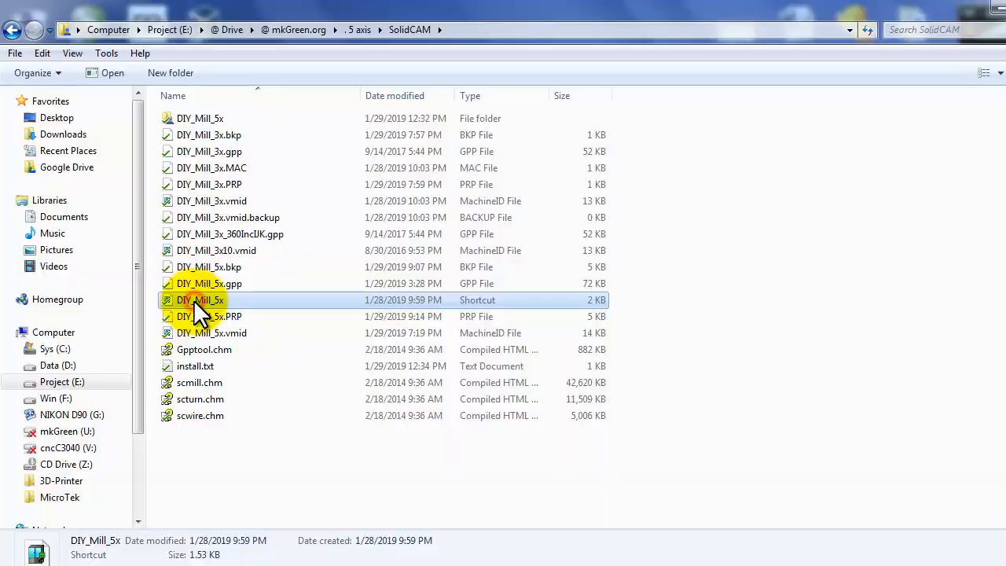
Step: Open the DIY_Mill_5x shortcut in Machine ID Editor and inspect the machine's options and spindle properties
click(197, 302)
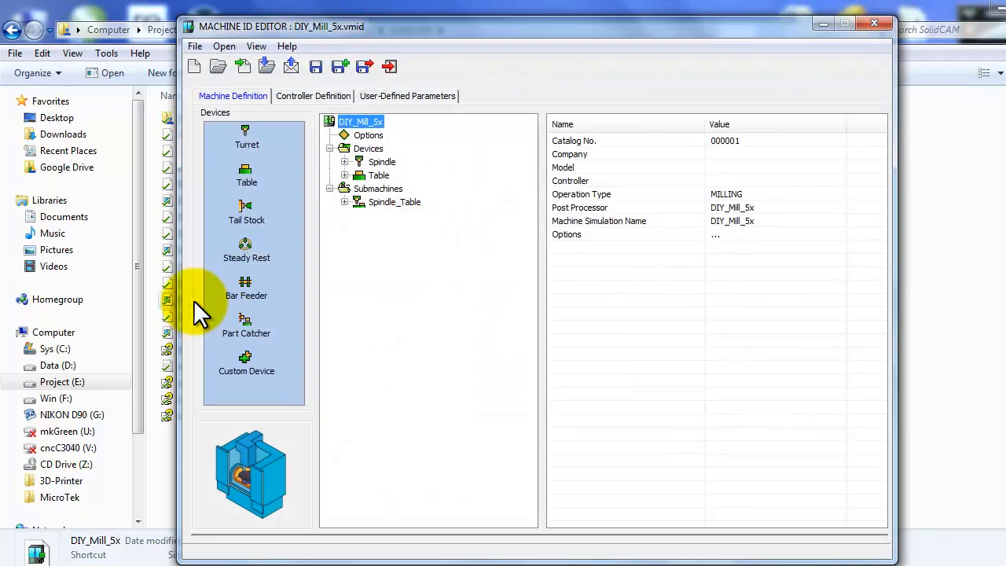
click(359, 136)
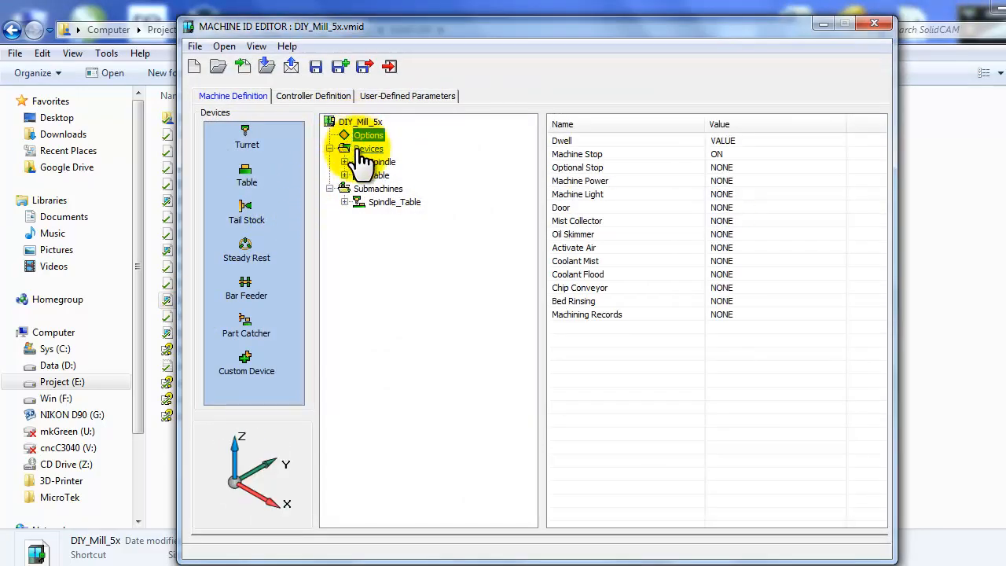
click(366, 149)
click(371, 162)
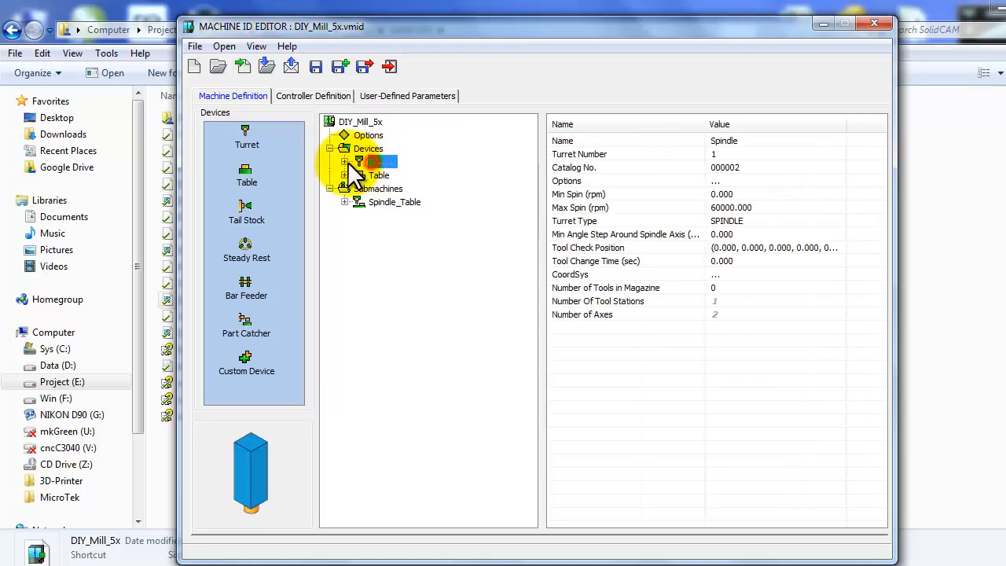
Step: Inspect the minimum and maximum limits of the spindle's X axis
click(345, 162)
click(378, 216)
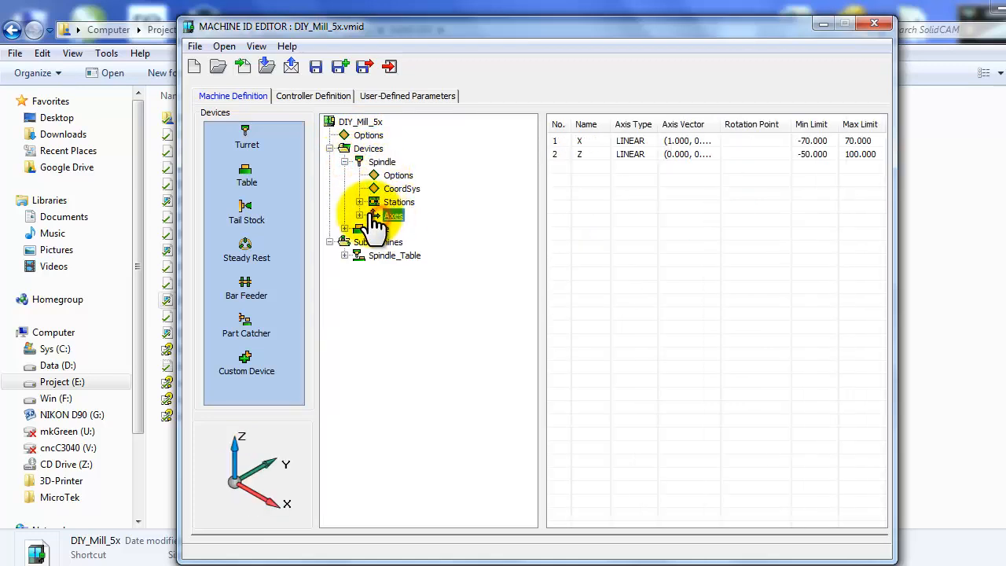
click(359, 215)
click(390, 228)
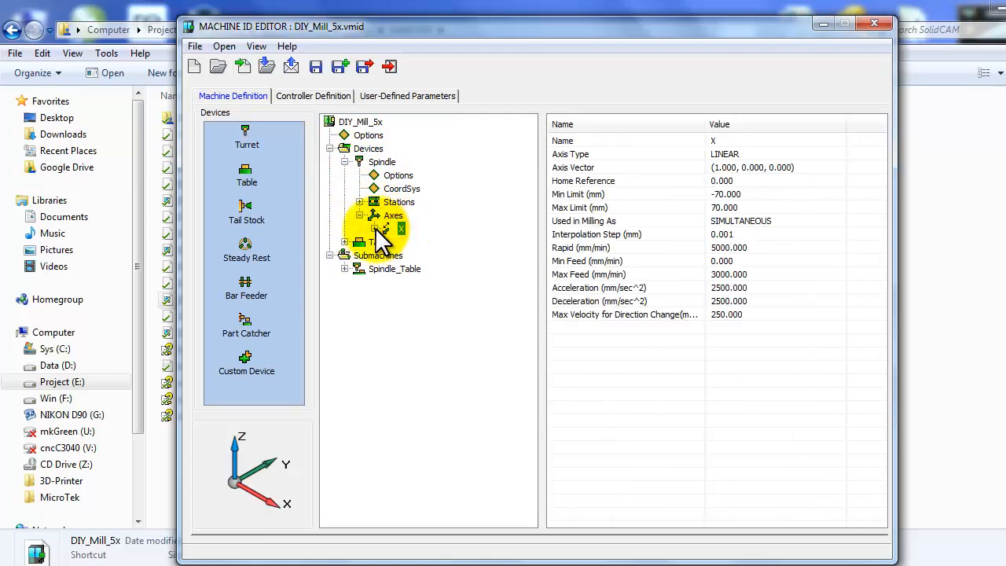
click(375, 229)
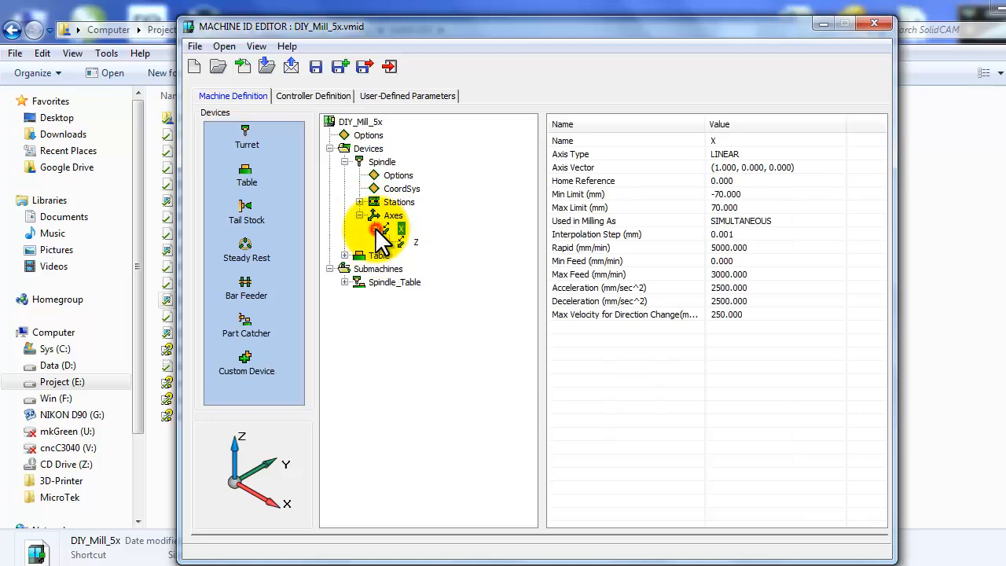
click(733, 195)
click(722, 208)
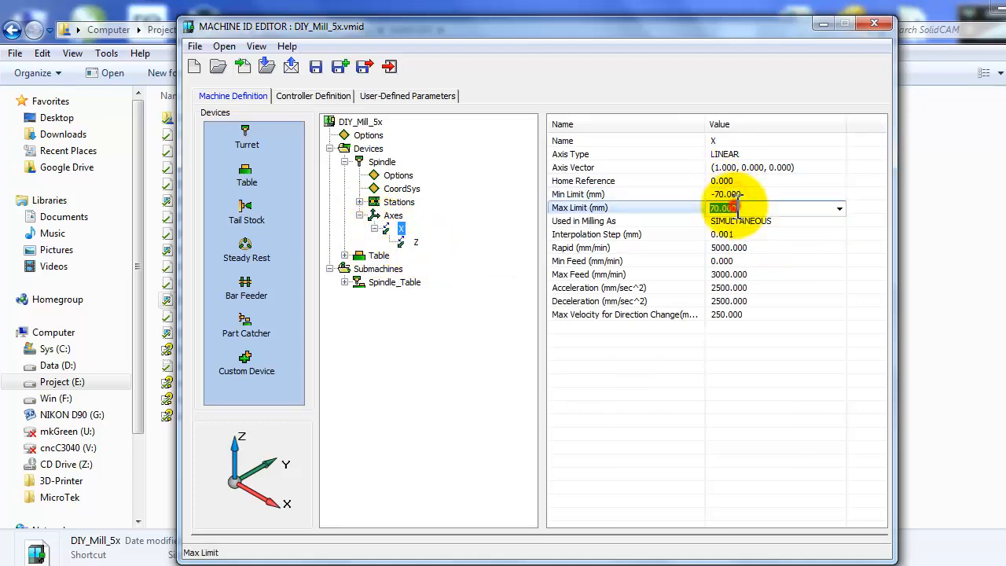
Step: Inspect the minimum and maximum limits of the spindle's Z axis
click(416, 242)
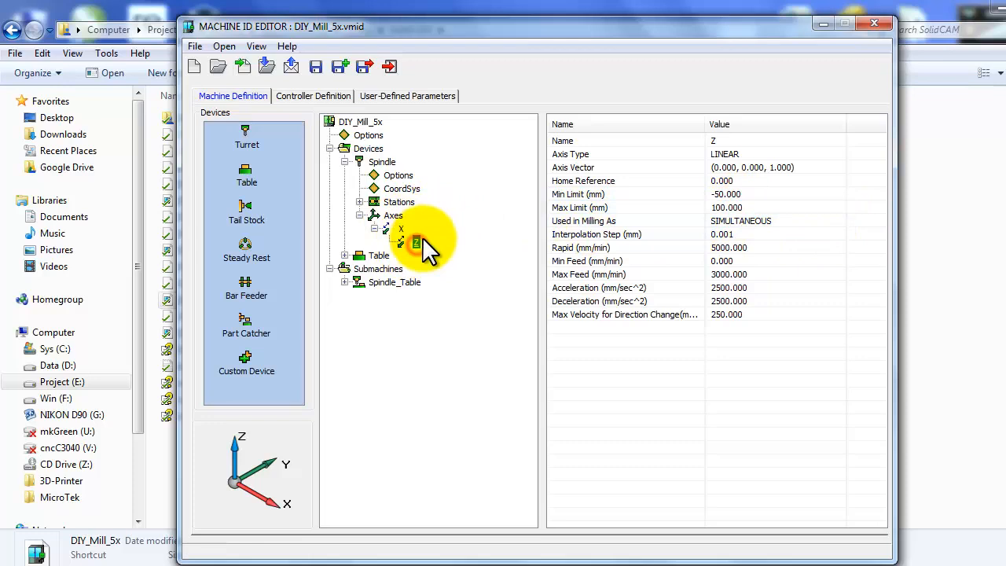
click(774, 198)
click(759, 207)
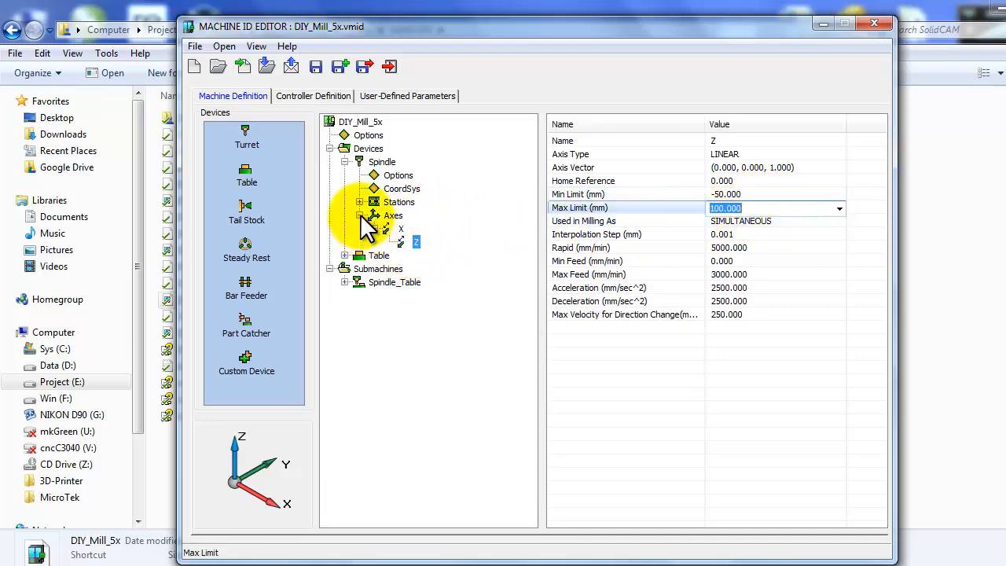
Step: Inspect the minimum and maximum limits of the table's Y axis
click(345, 255)
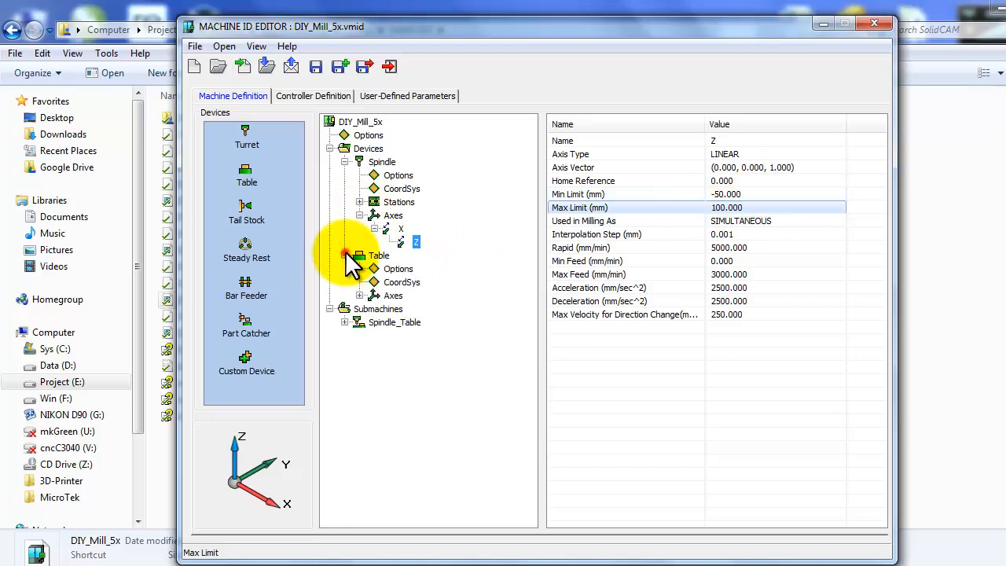
click(359, 296)
click(375, 309)
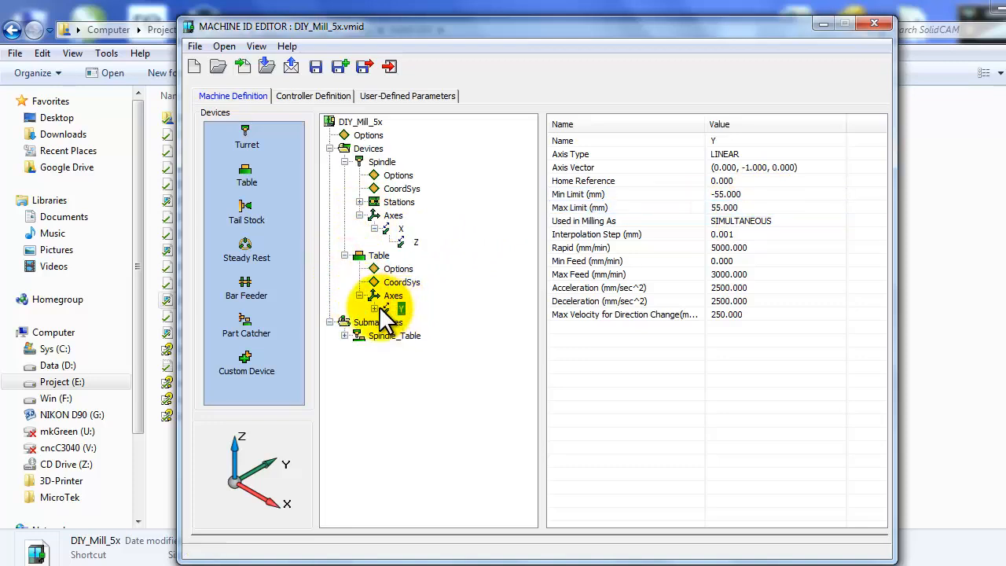
click(722, 209)
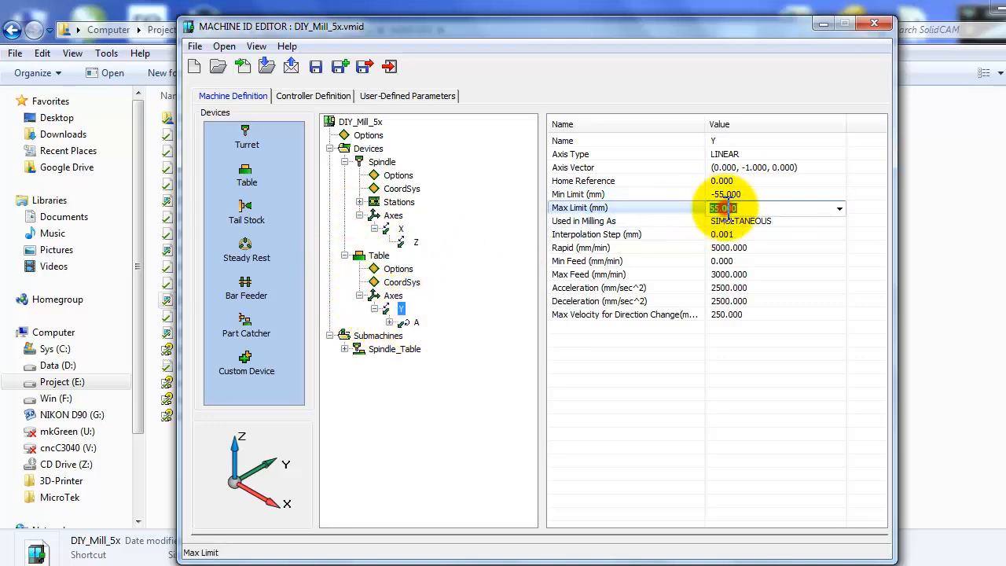
click(731, 196)
Step: Inspect the angular limits and axis type of the table's A axis
click(417, 322)
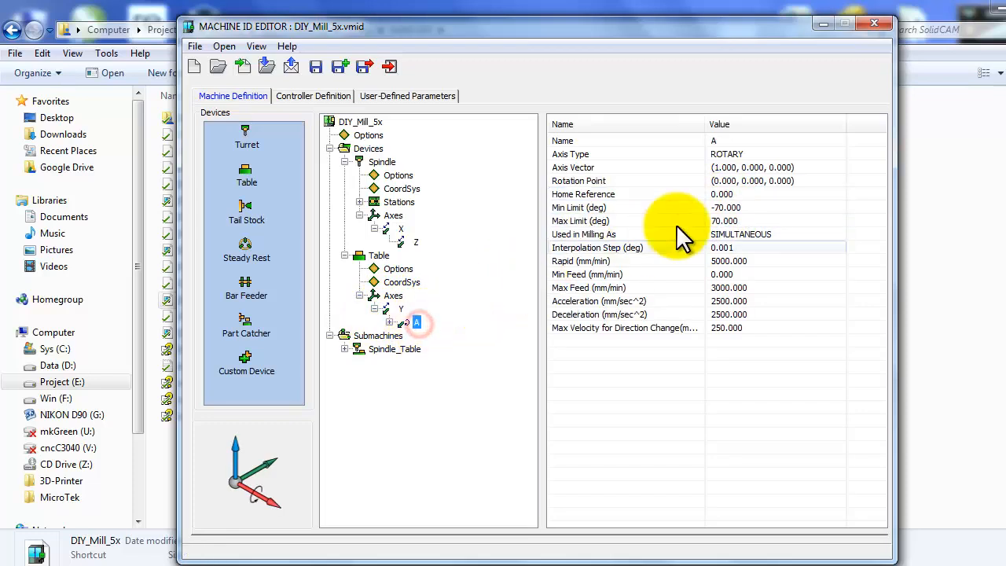
click(738, 207)
click(727, 221)
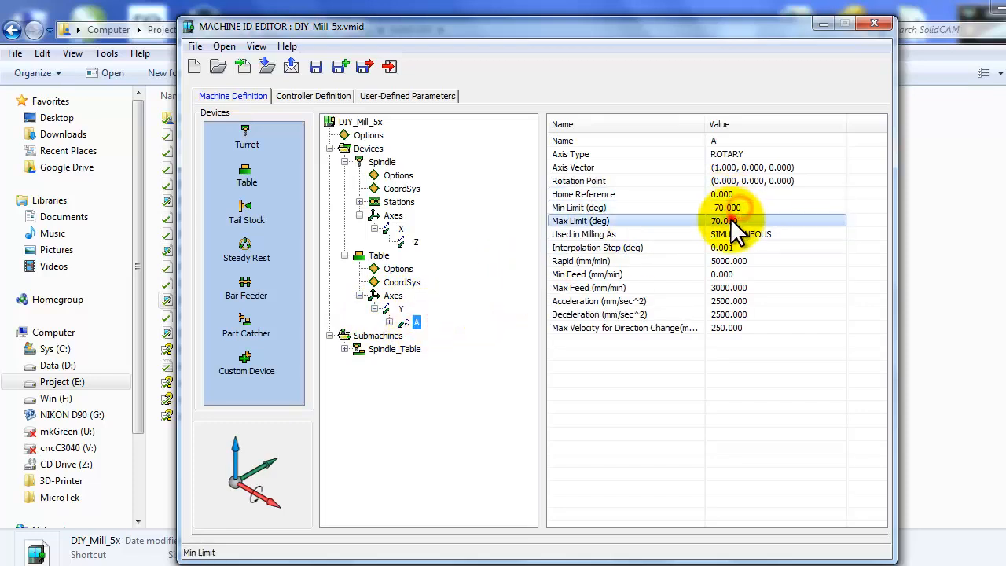
click(718, 156)
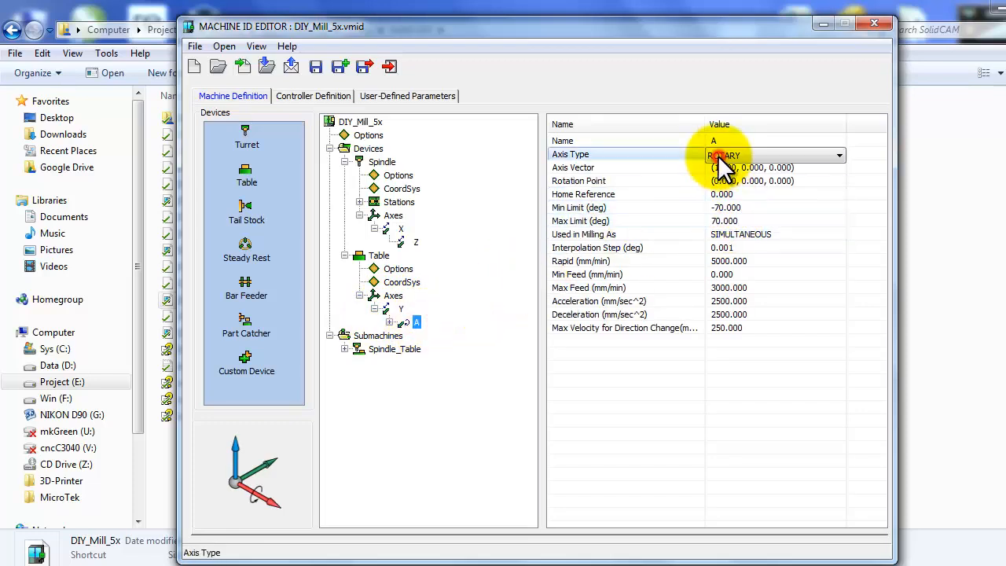
Step: Inspect the angular limits and axis type of the table's C axis, nested under the A axis
click(389, 322)
click(431, 336)
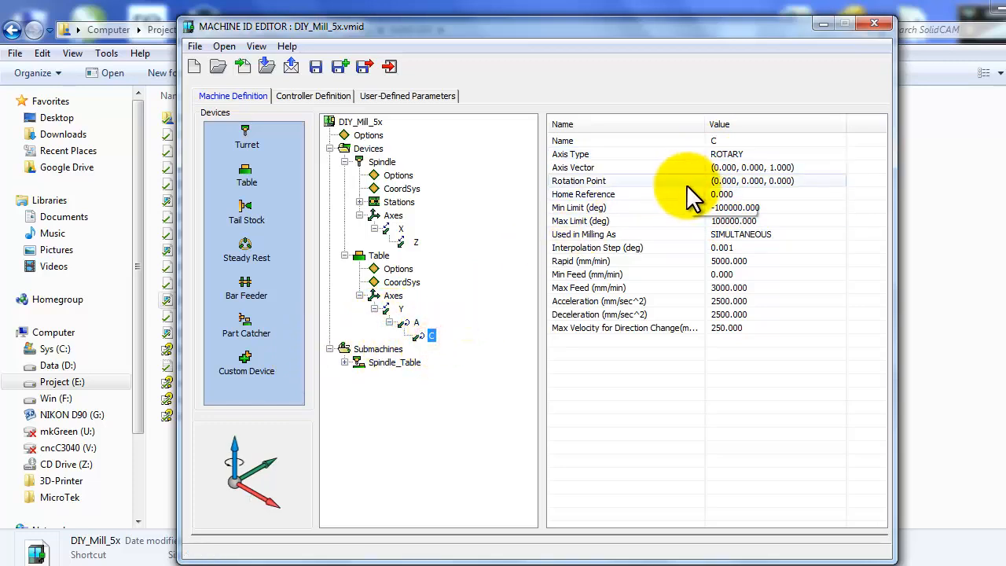
click(733, 265)
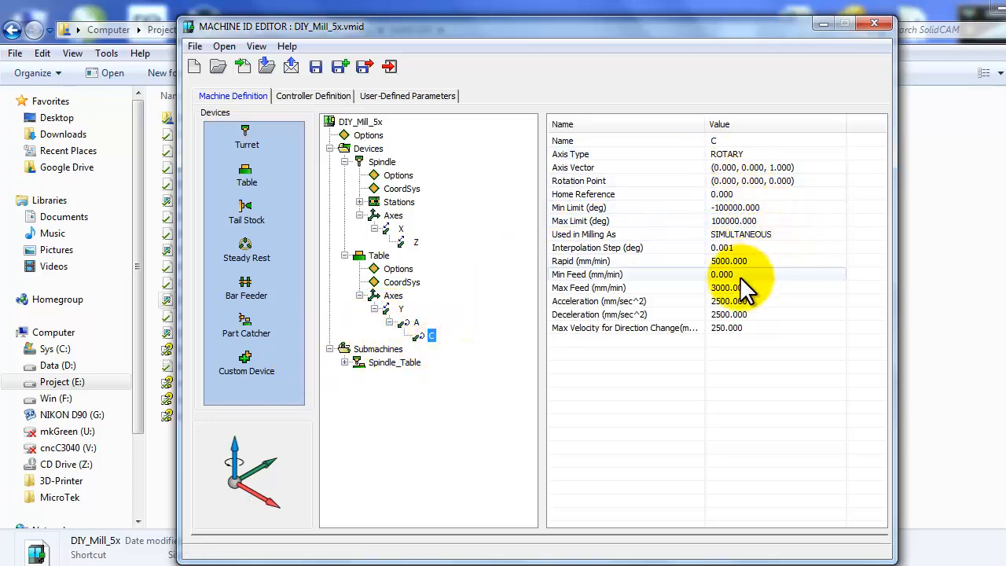
click(719, 209)
click(721, 221)
click(730, 155)
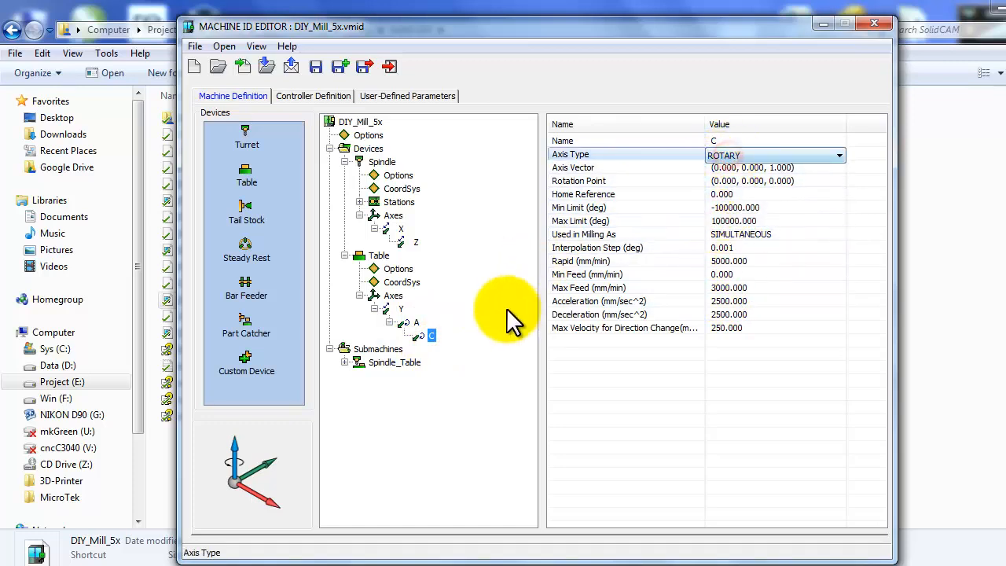
Step: Review the Spindle_Table submachine's properties, including its coordinate system and axes order
click(344, 362)
click(393, 363)
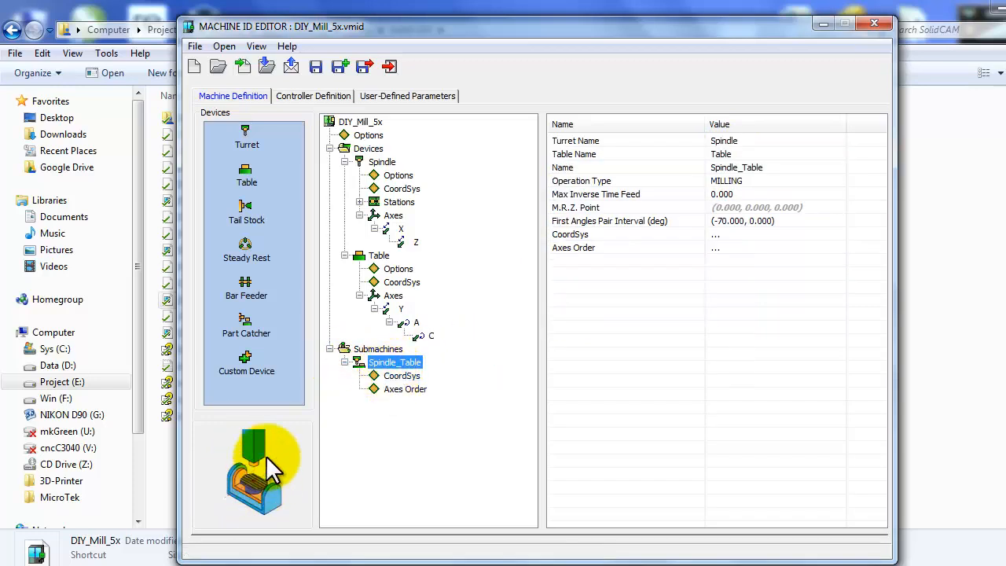
click(402, 376)
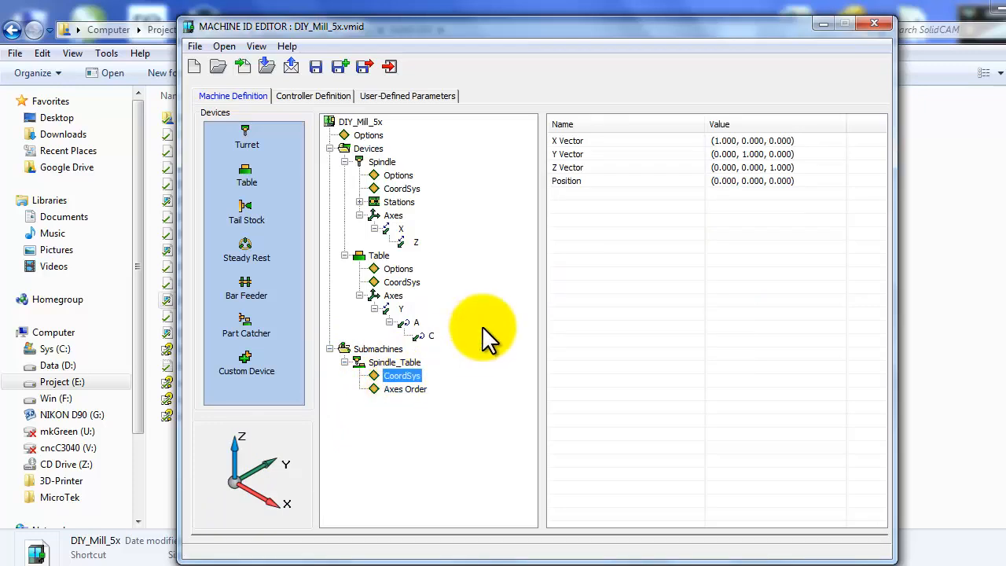
click(422, 390)
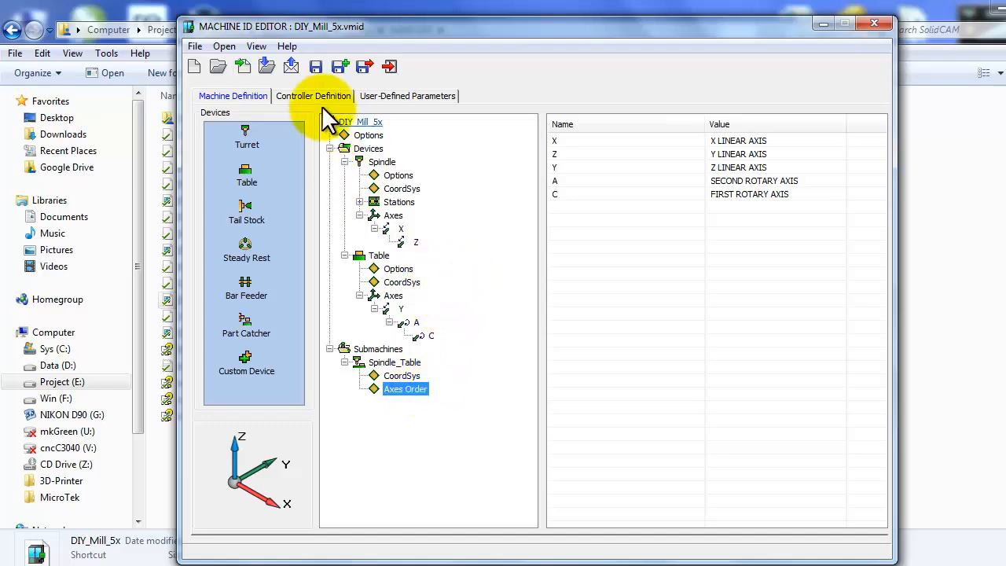
Step: Try to open the machine's postprocessor (*.gpp) file from the machine definition
click(226, 47)
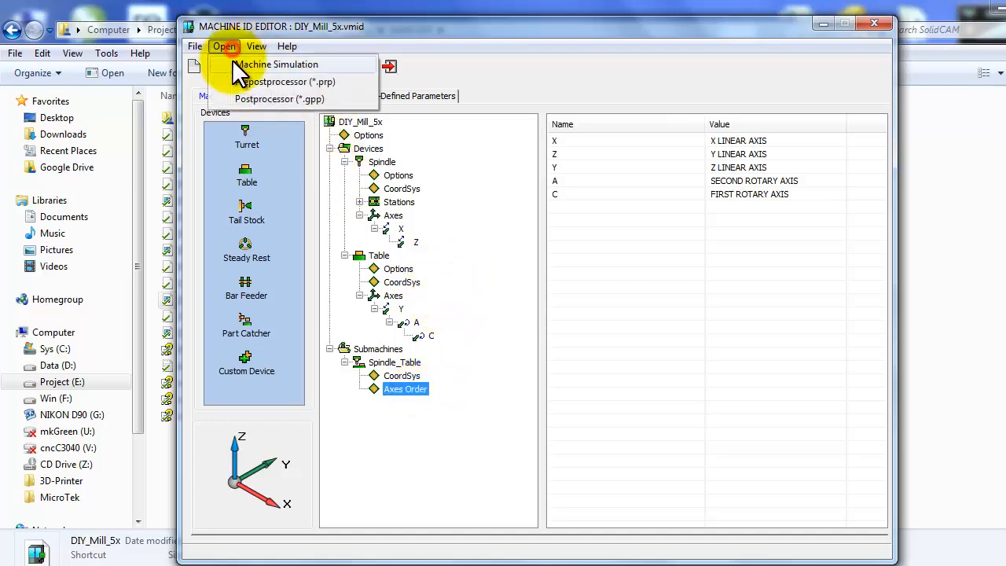
click(259, 101)
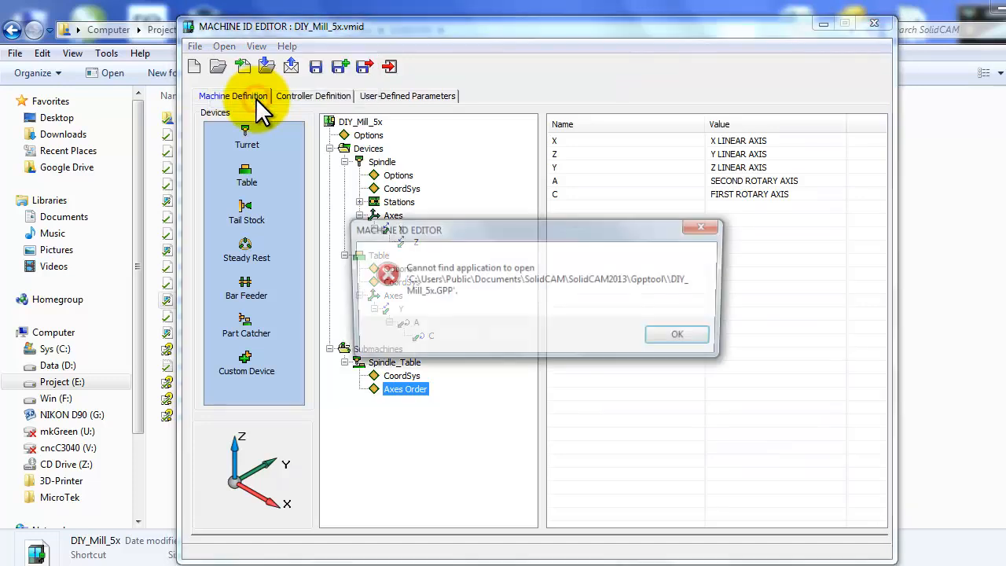
click(678, 337)
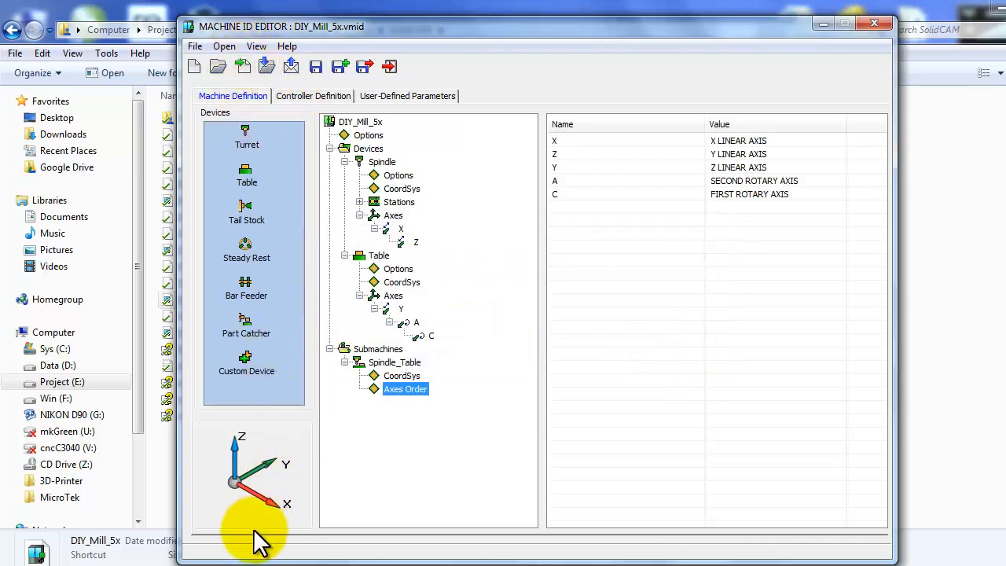
Step: Switch to Sublime Text and examine the header of DIY_Mill_5x.gpp, highlighting the customer and update details
click(244, 563)
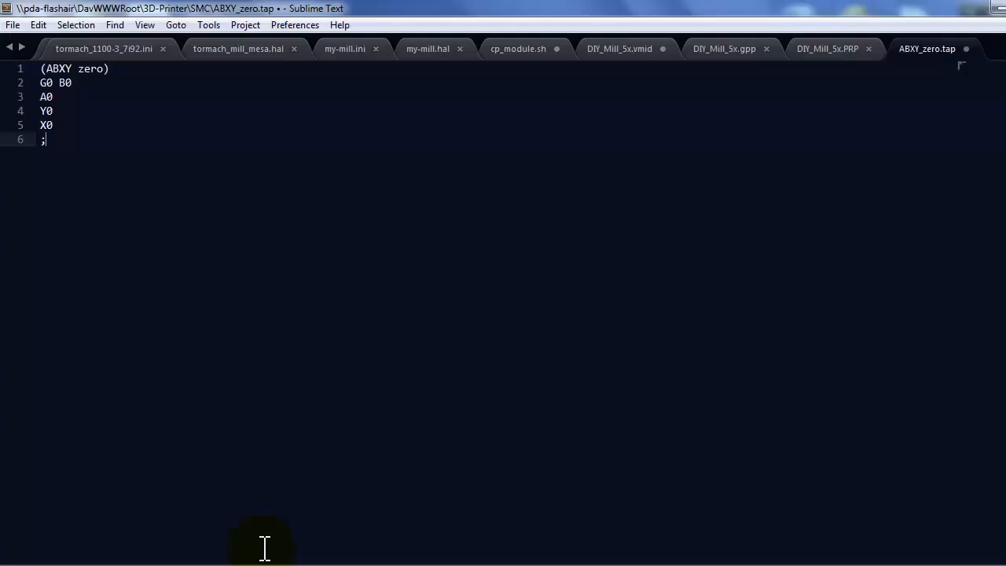
scroll(857, 53, up, 1)
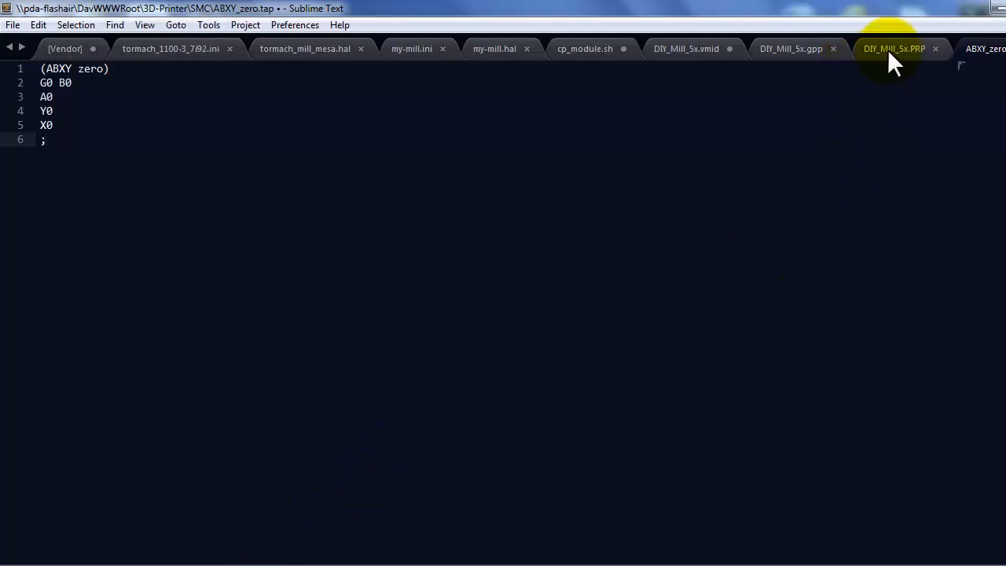
click(807, 47)
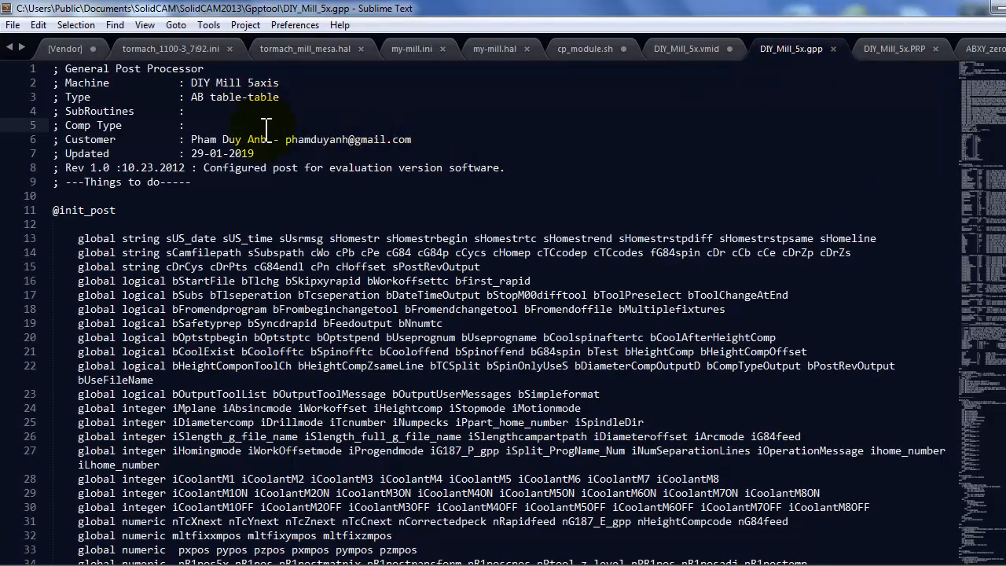
drag(191, 143, 327, 158)
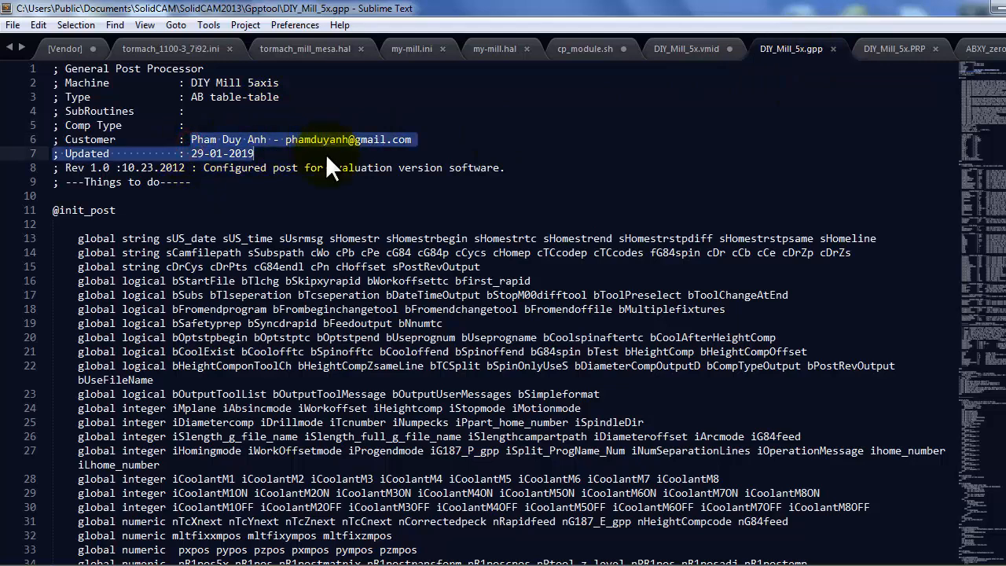
click(317, 215)
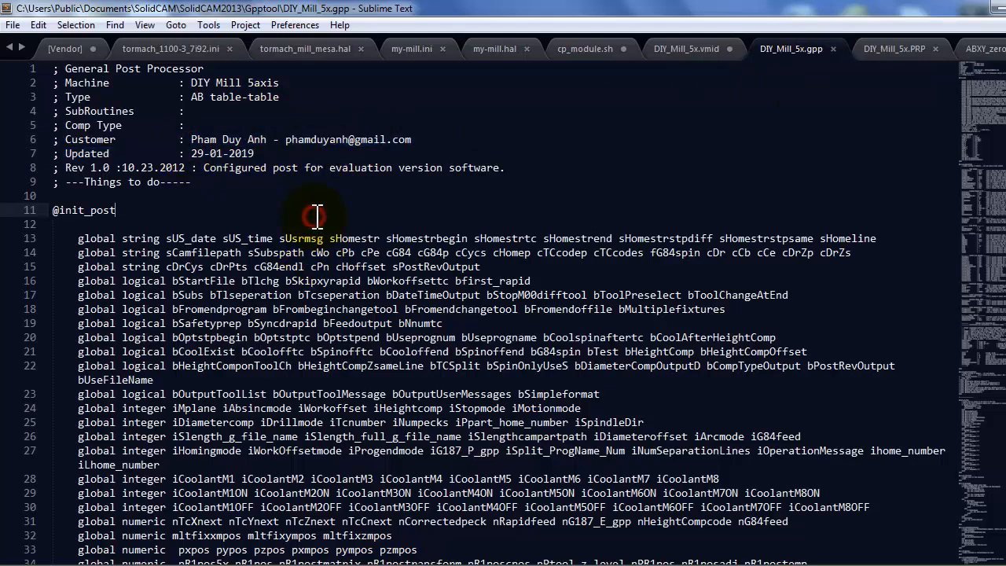
Step: Look through the DIY_Mill_5x.PRP and DIY_Mill_5x.vmid files, and return to the variable definitions in DIY_Mill_5x.gpp
click(896, 51)
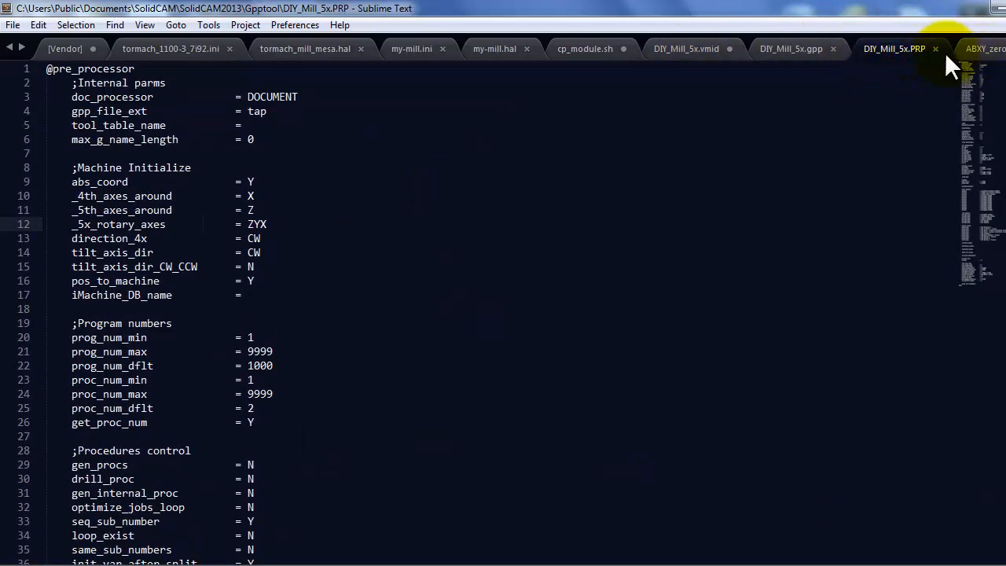
click(805, 44)
click(698, 45)
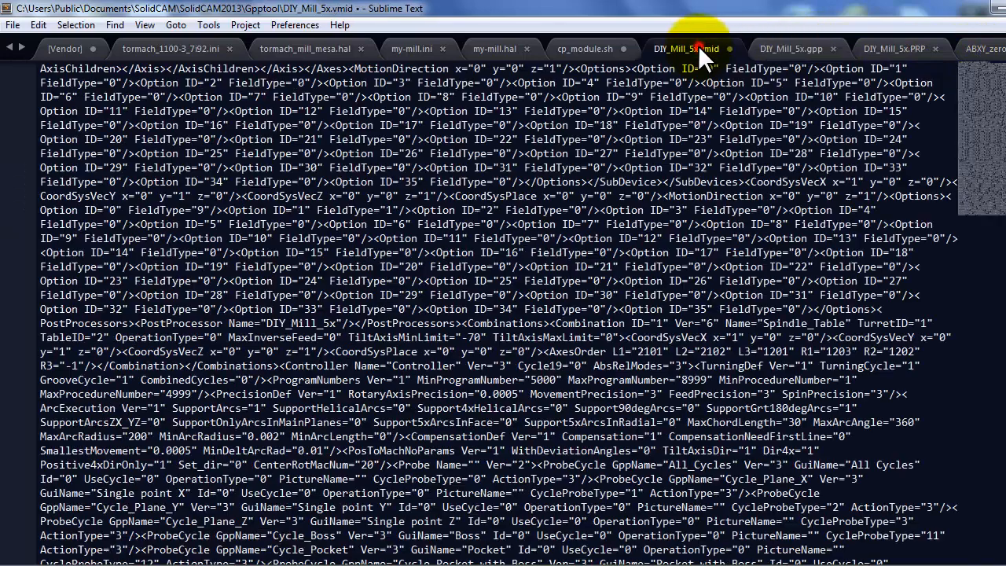
click(817, 49)
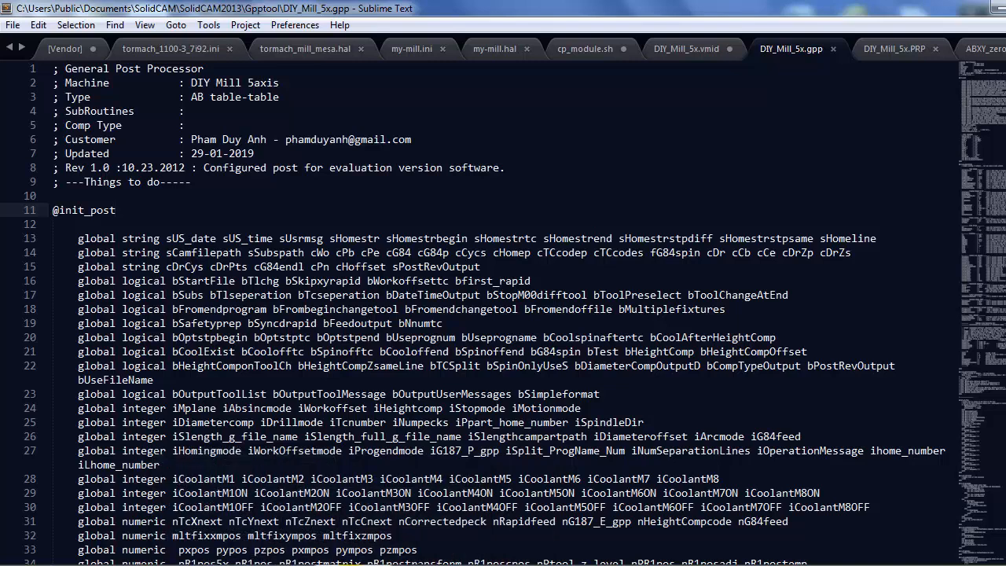
scroll(439, 503, down, 9)
Step: Switch back to Machine ID Editor and launch Machine Simulation for DIY_Mill_5x
click(445, 562)
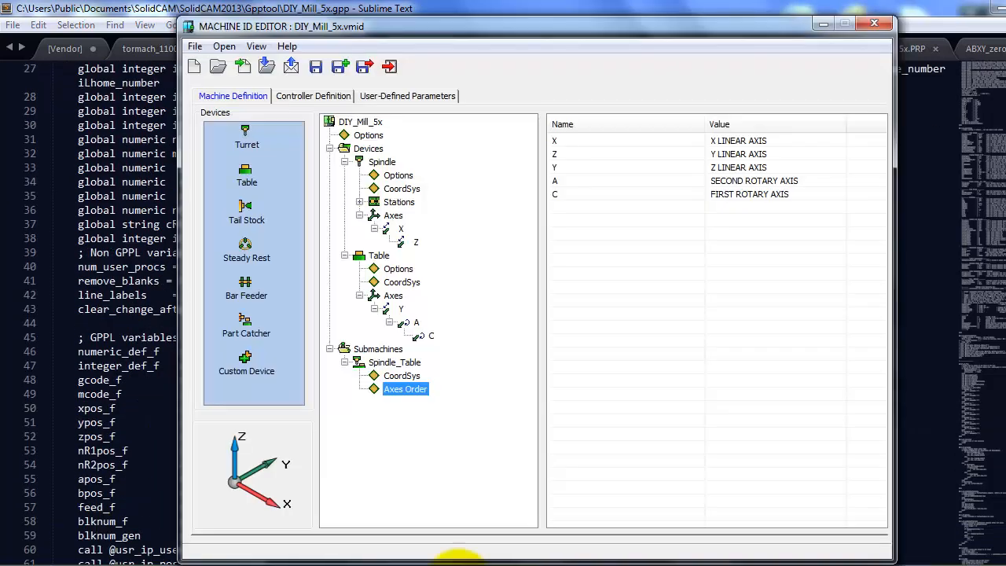
click(224, 46)
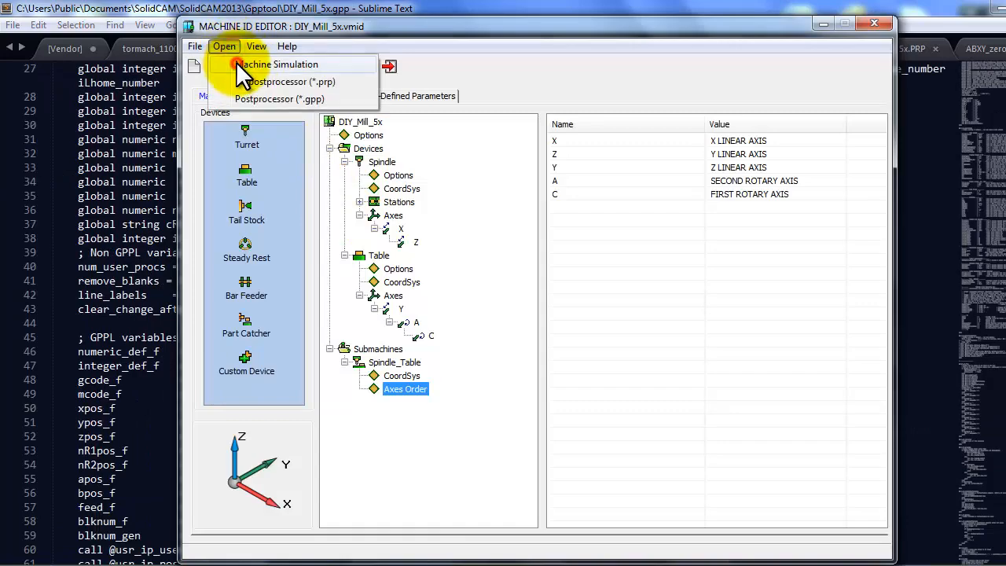
click(237, 64)
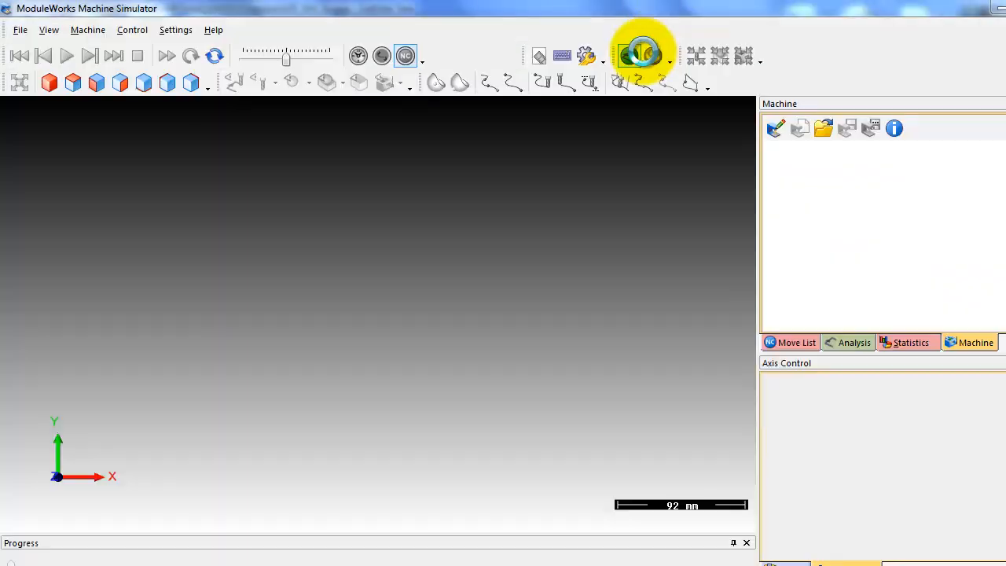
Step: Examine the X and Z axis branches of the machine tree and highlight the Spindle unit on the simulated machine
click(640, 54)
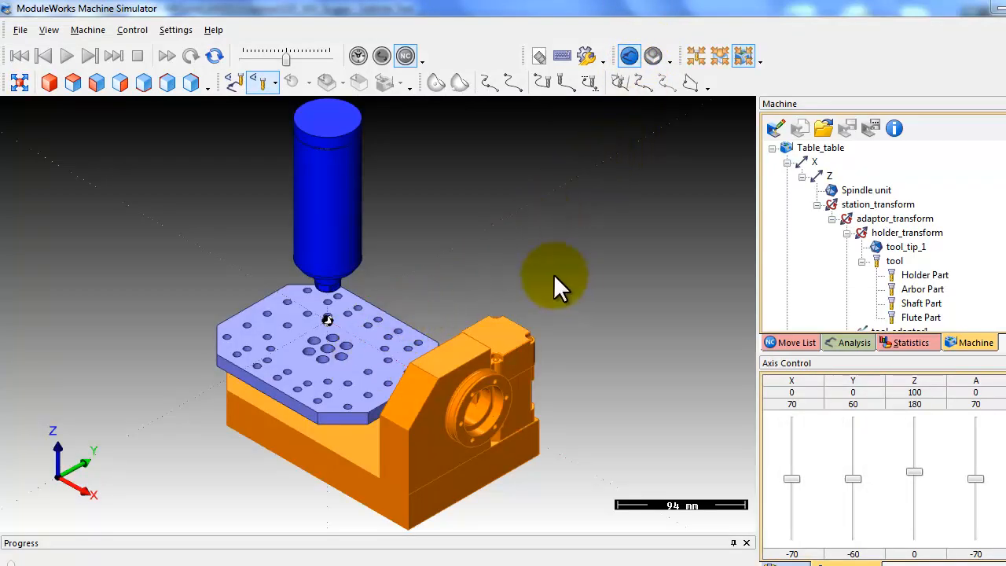
drag(318, 336, 511, 337)
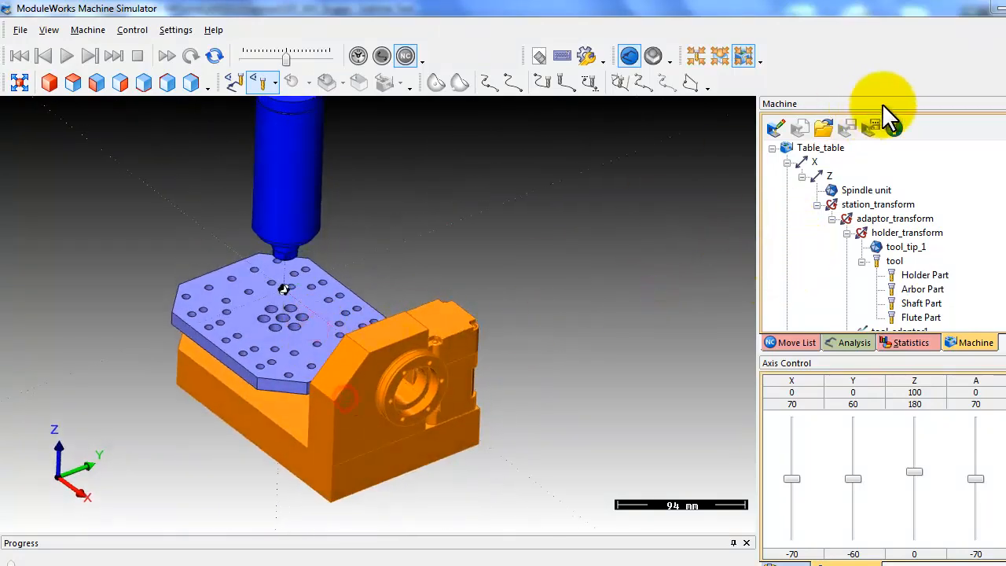
click(802, 176)
click(827, 176)
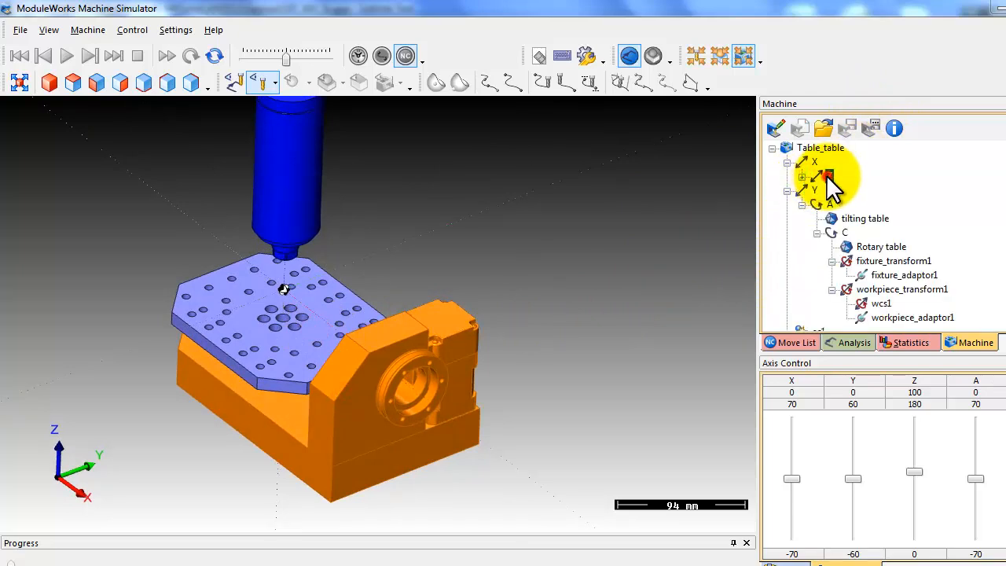
click(801, 177)
click(851, 176)
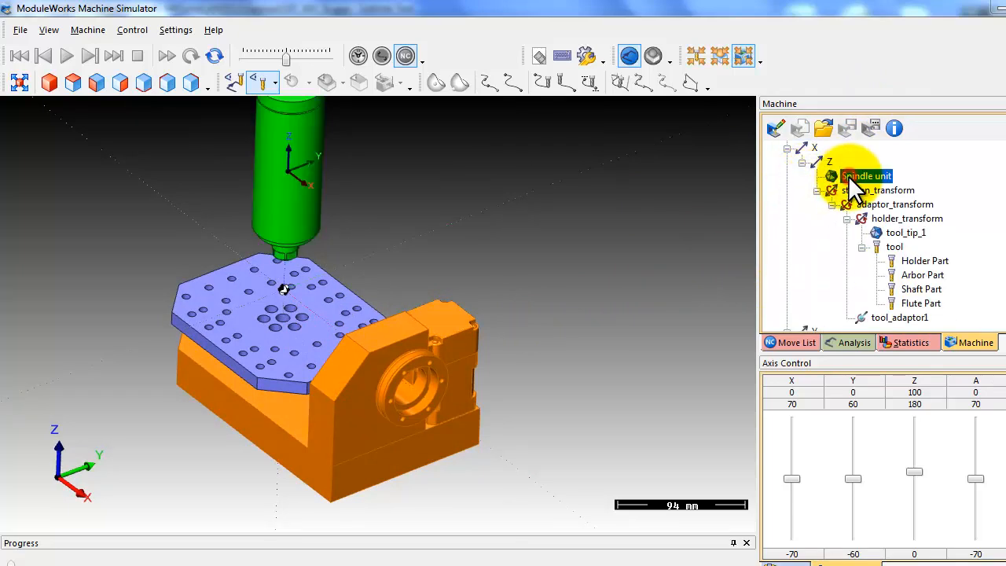
click(802, 162)
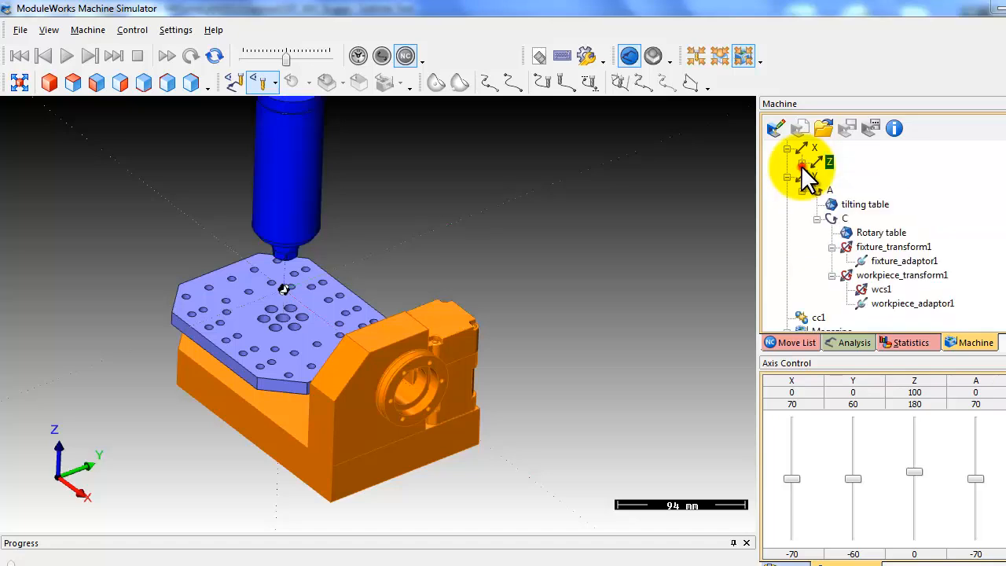
click(786, 148)
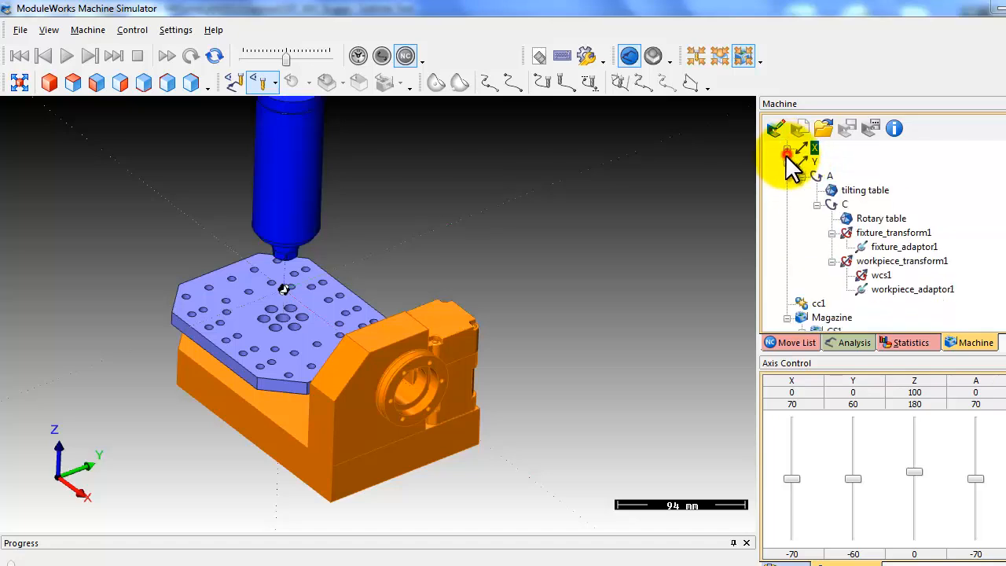
Step: Highlight the tilting table and the Rotary table under the Y axis, and collapse the Y and Magazine branches
click(852, 191)
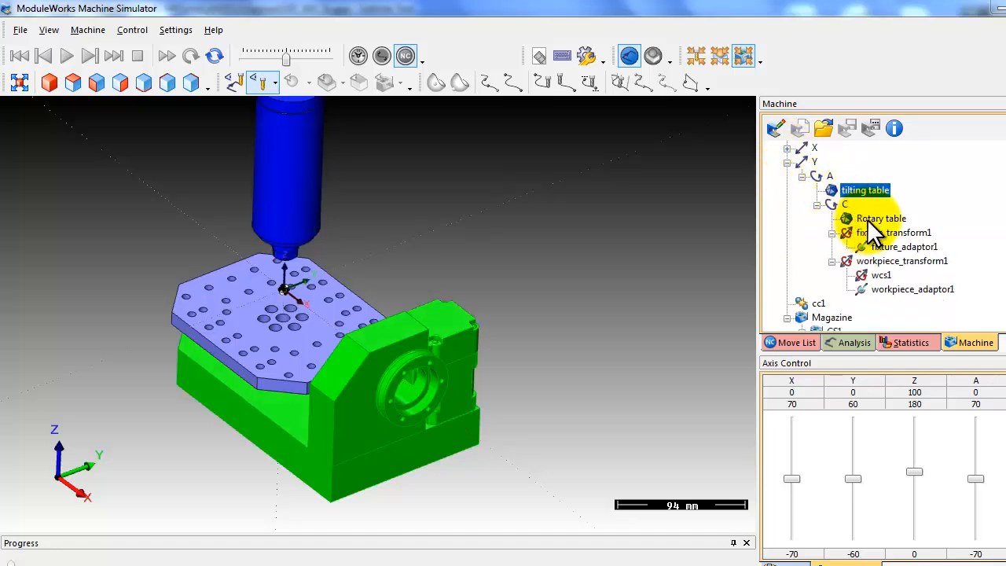
click(872, 220)
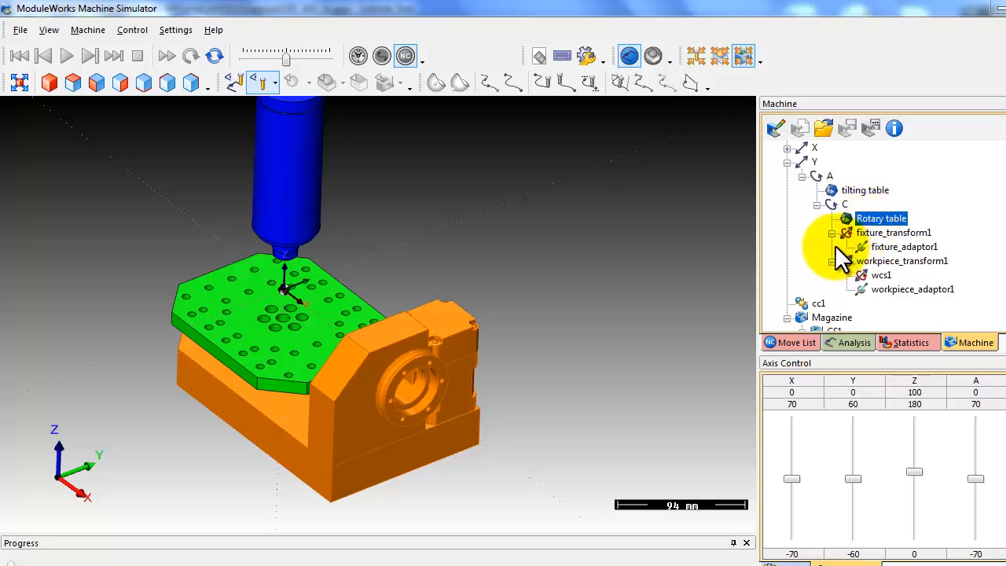
click(802, 176)
click(788, 163)
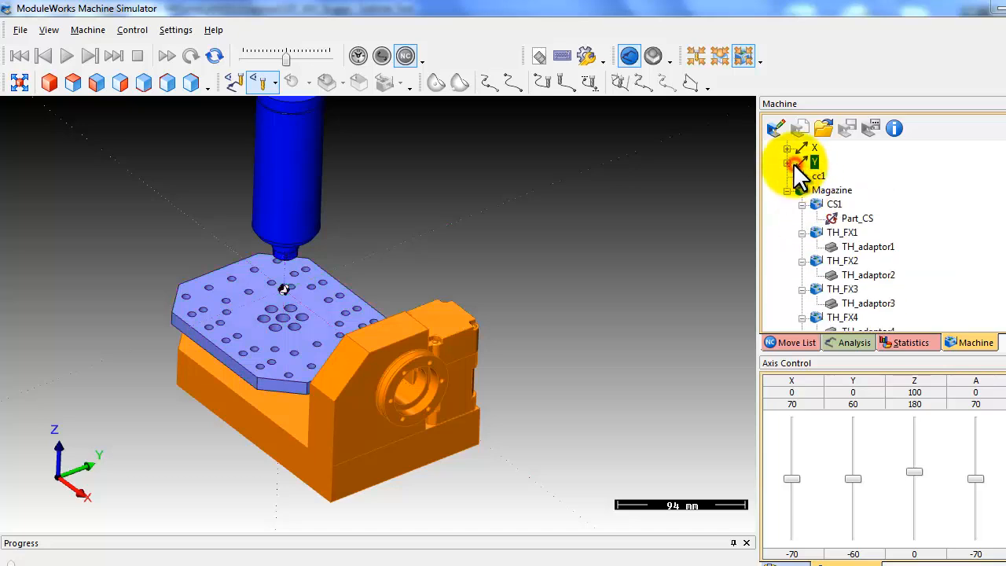
click(787, 163)
click(787, 162)
click(785, 191)
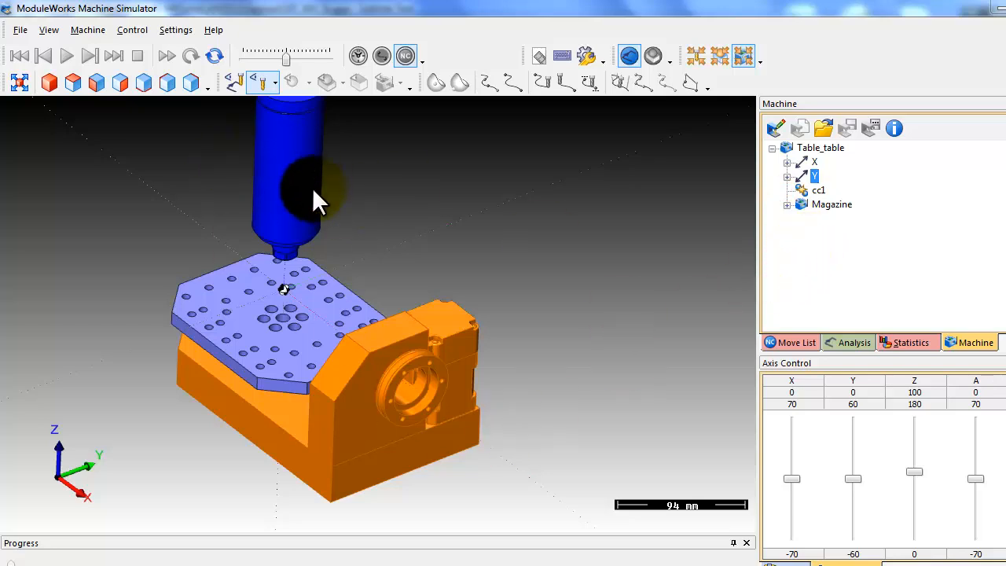
click(44, 84)
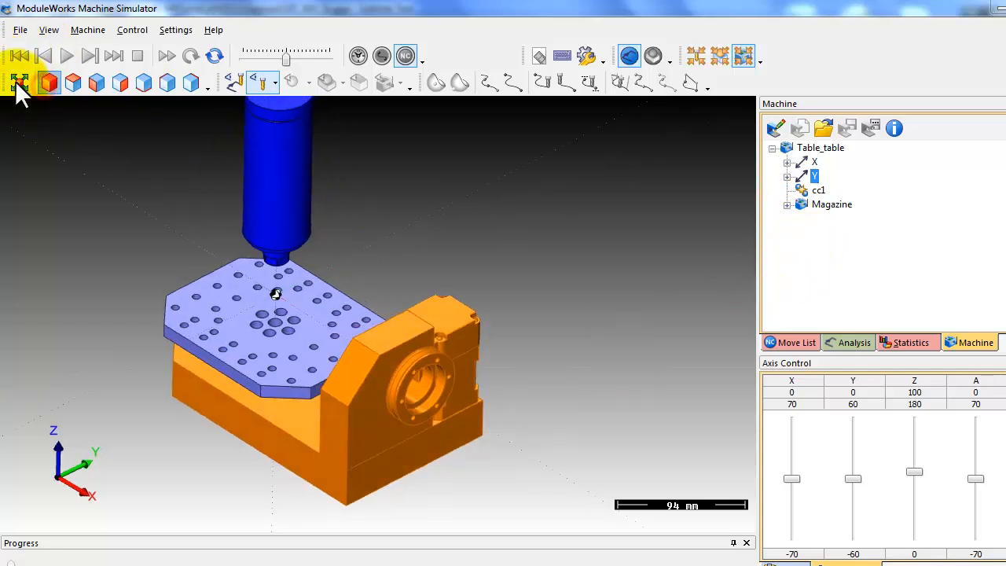
click(19, 83)
Step: Close the simulator and Machine ID Editor, and return to DIY_Mill_5x.gpp in Sublime Text
click(94, 266)
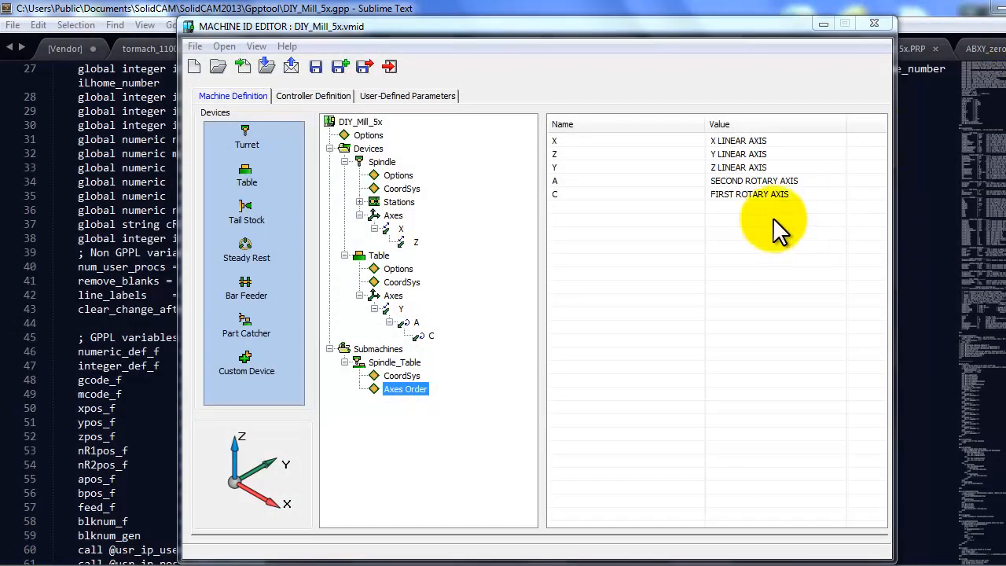
click(878, 27)
click(639, 452)
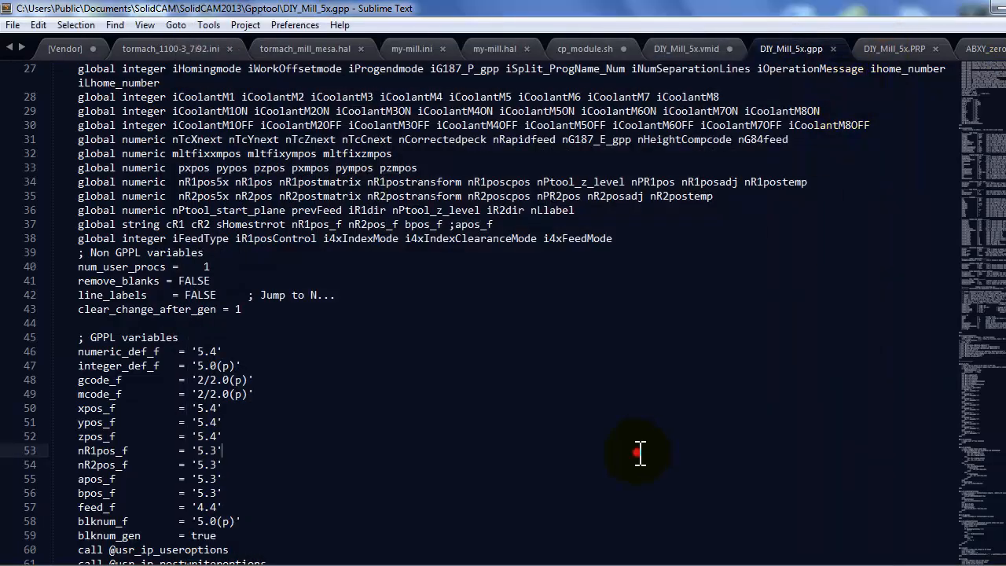
scroll(568, 425, up, 9)
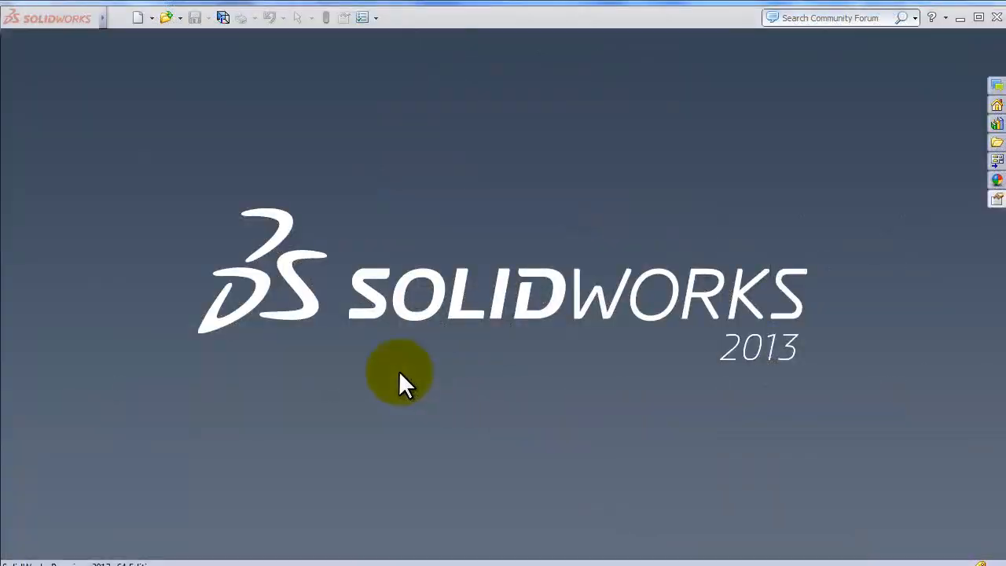
Step: Switch to SolidWorks and open Test2.SLDPRT with its CAM part from the recent documents
click(179, 17)
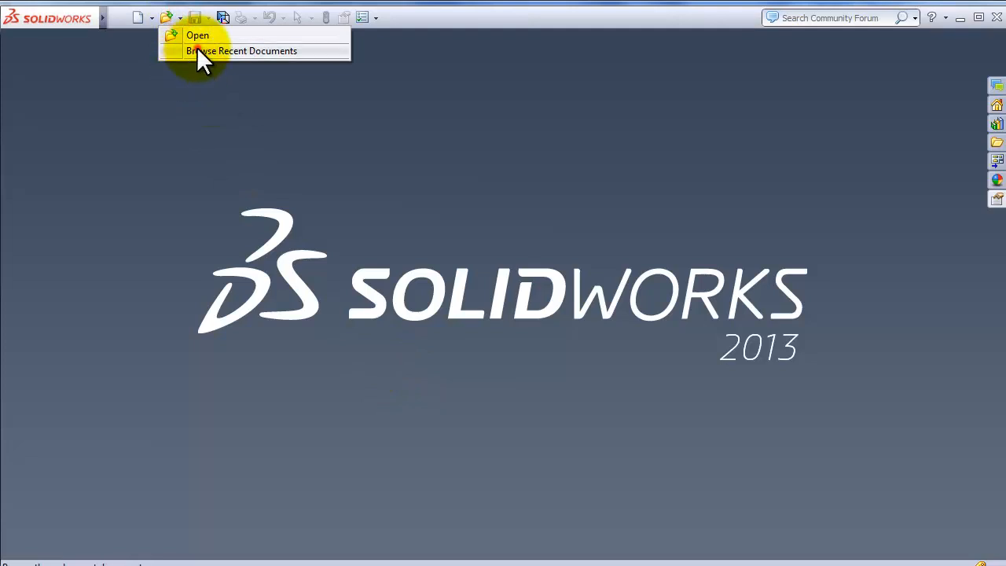
click(196, 50)
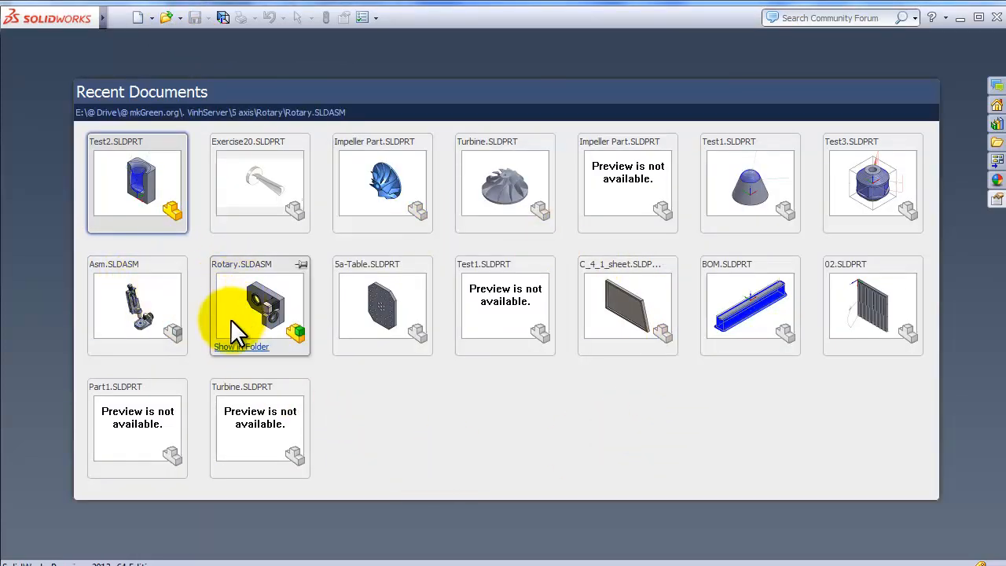
click(146, 176)
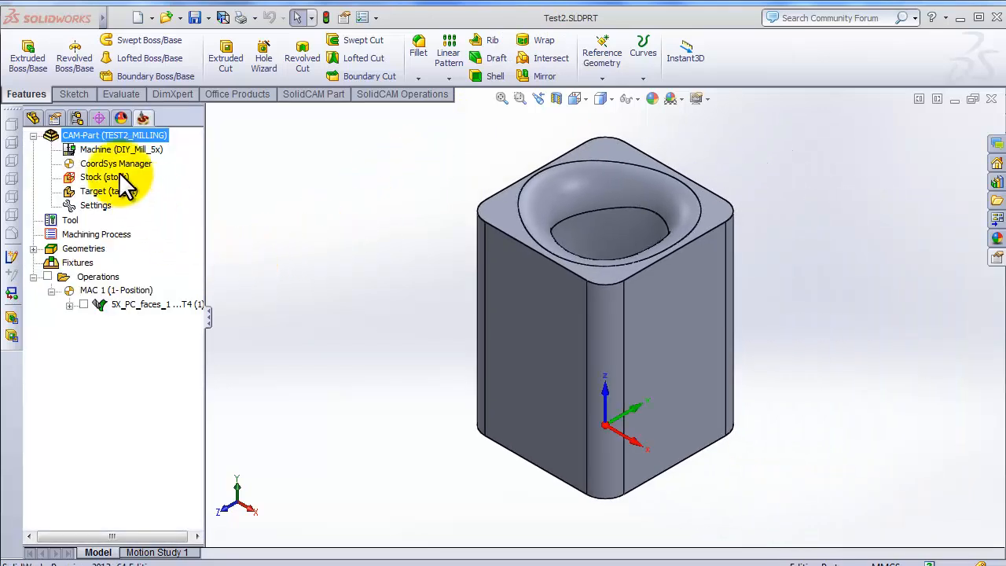
Step: Display the part's feature tree and apply a section view through the Front Plane to expose the inner cavity
click(33, 118)
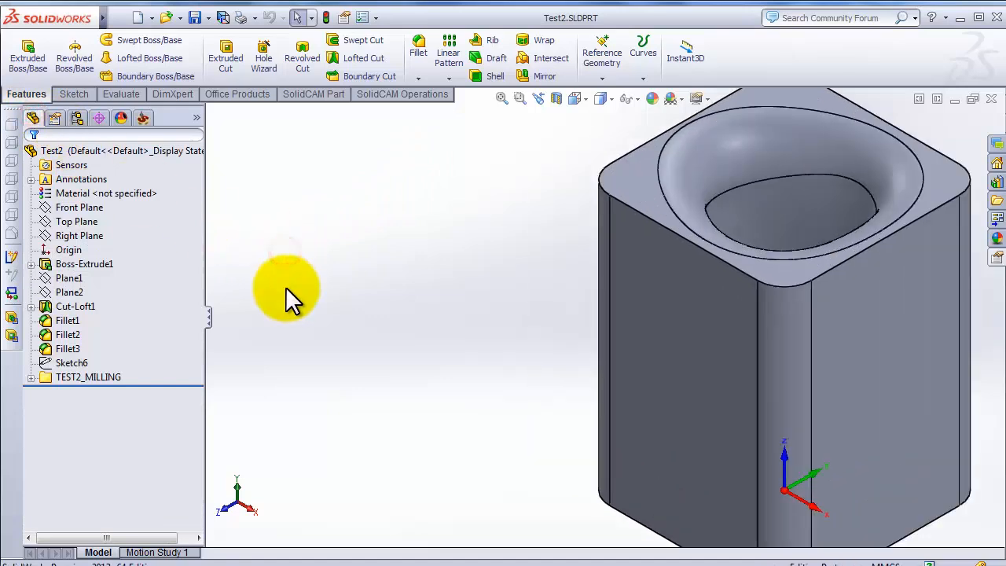
scroll(241, 361, down, 2)
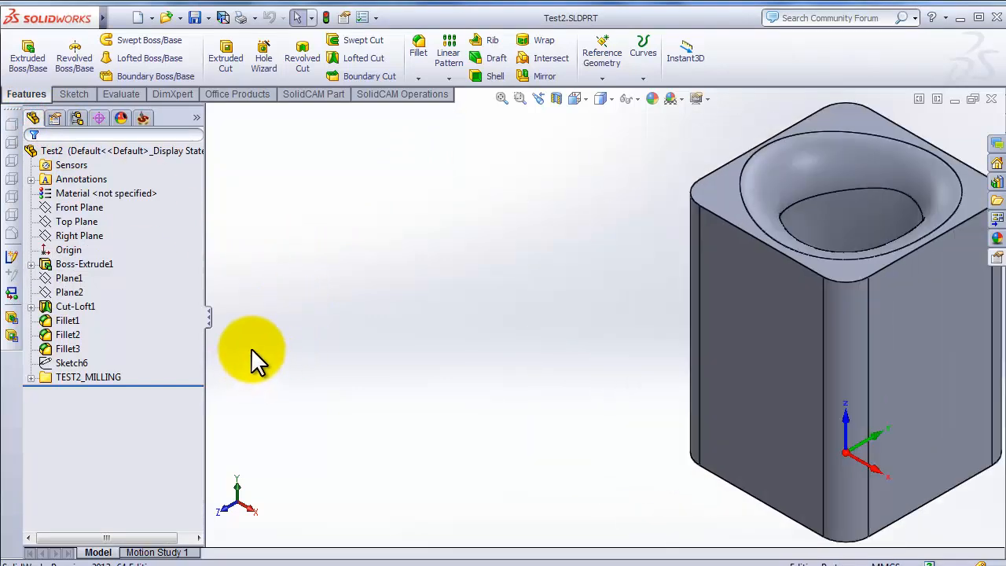
scroll(426, 340, up, 1)
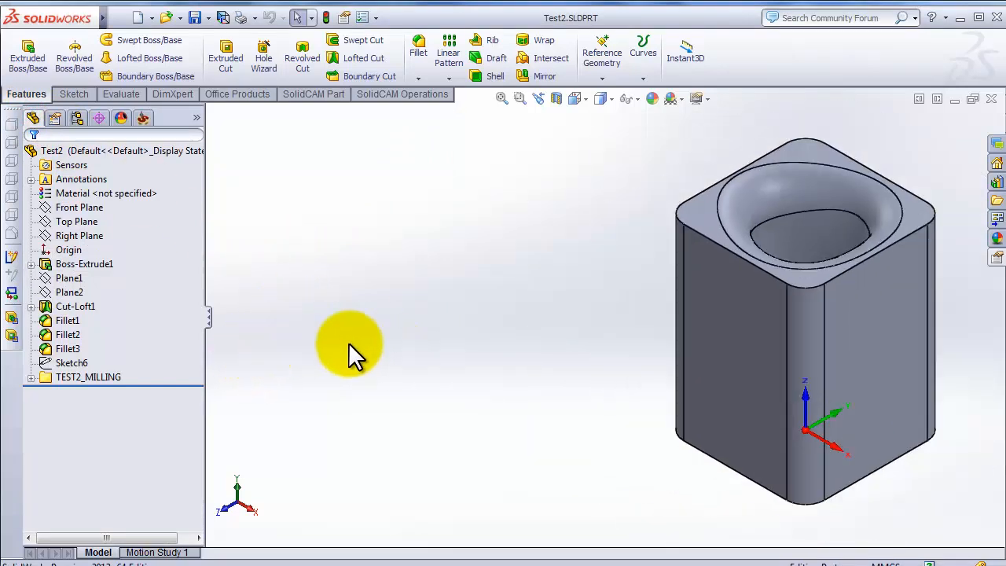
click(555, 98)
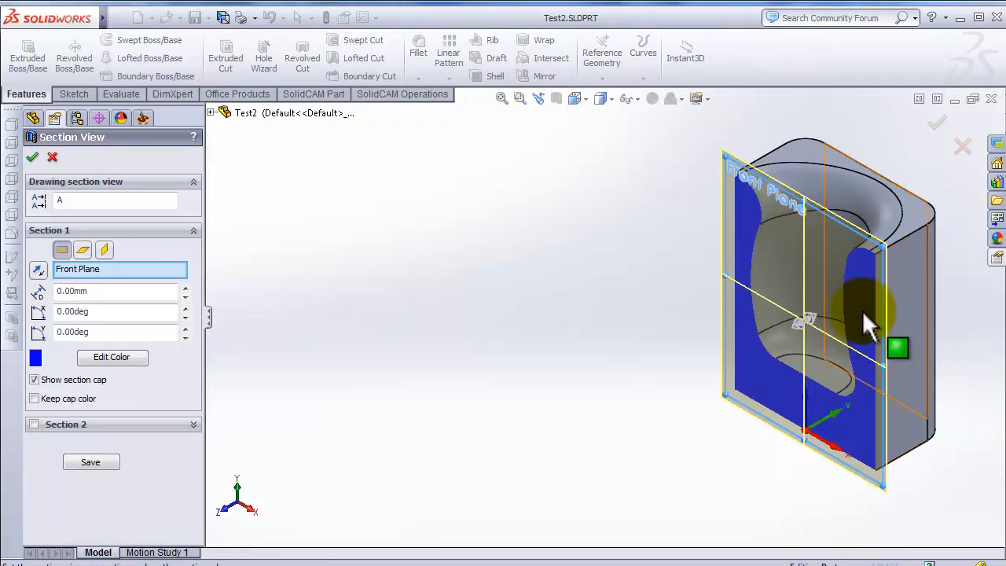
click(32, 157)
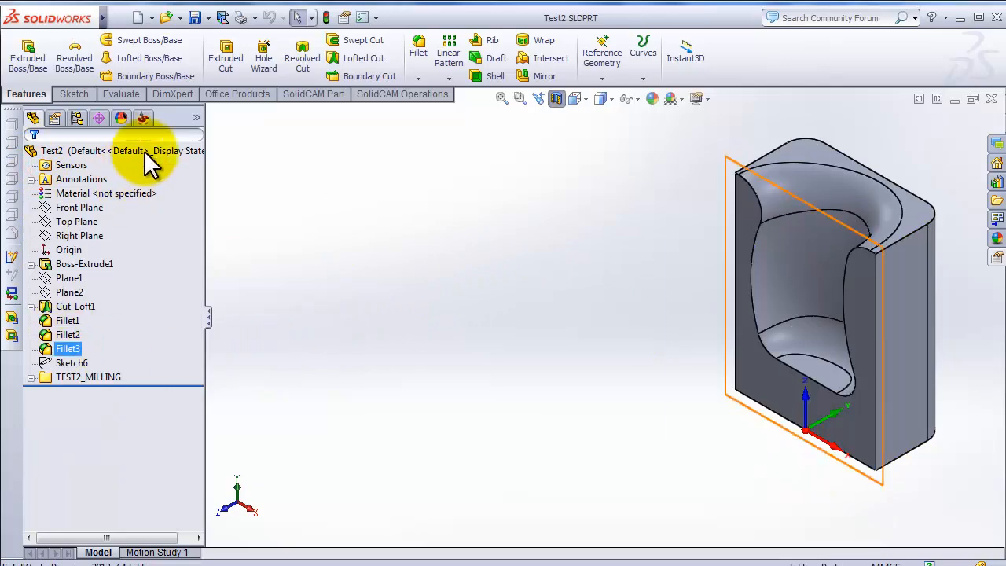
Step: Inspect the 5X_PC_faces_1 operation and the CAM part's DIY_Mill_5x machine definition, closing each without changes
click(142, 118)
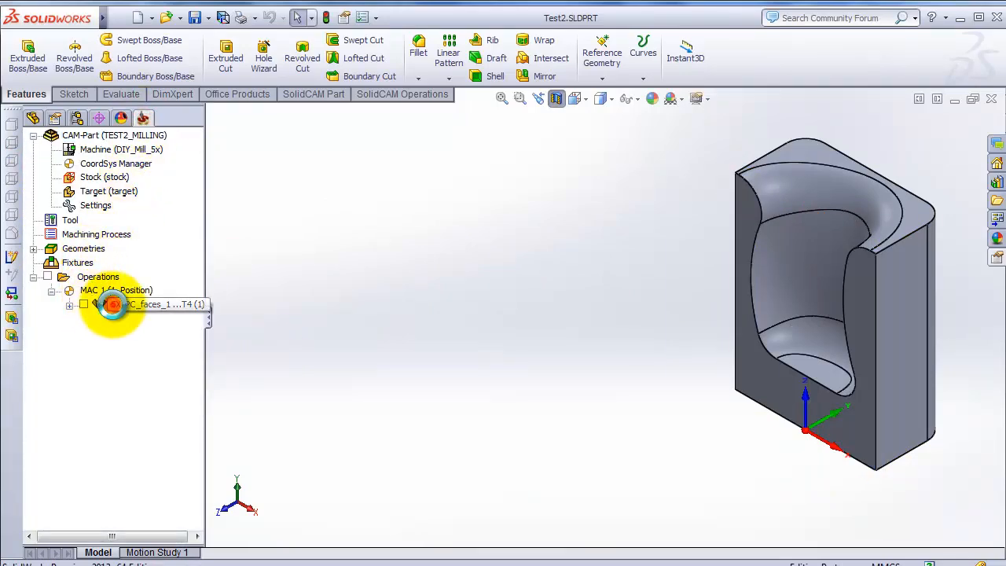
double_click(113, 305)
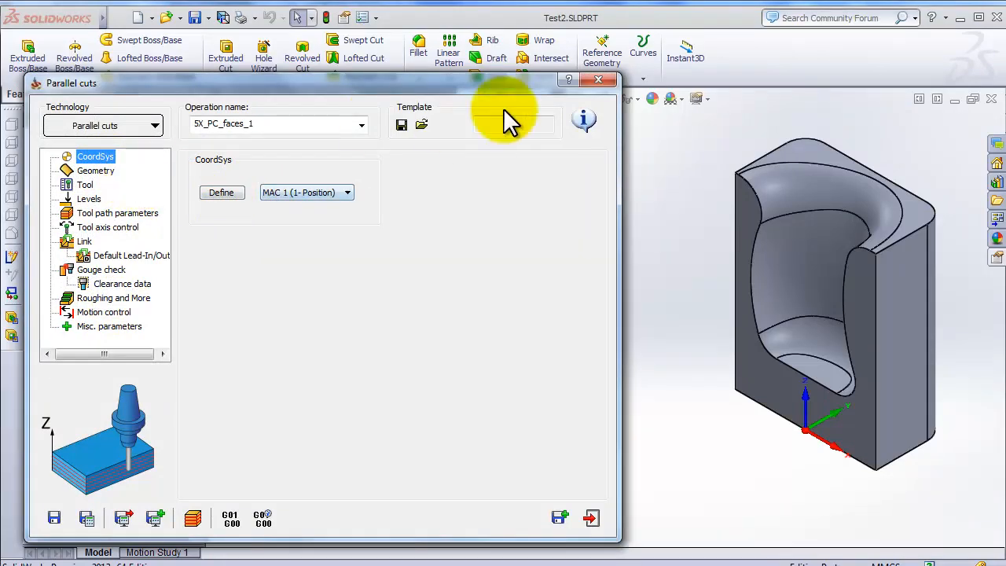
click(589, 81)
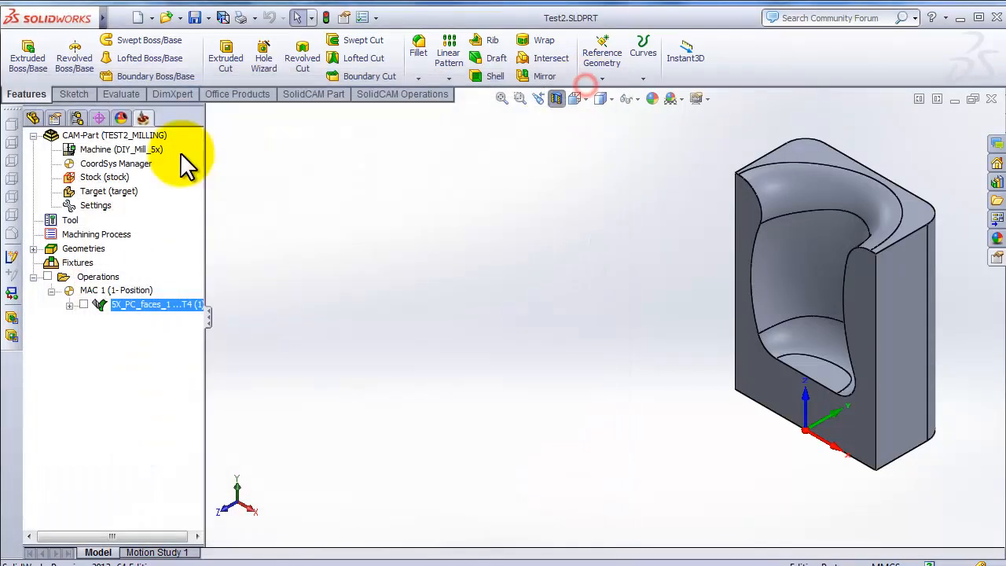
double_click(124, 151)
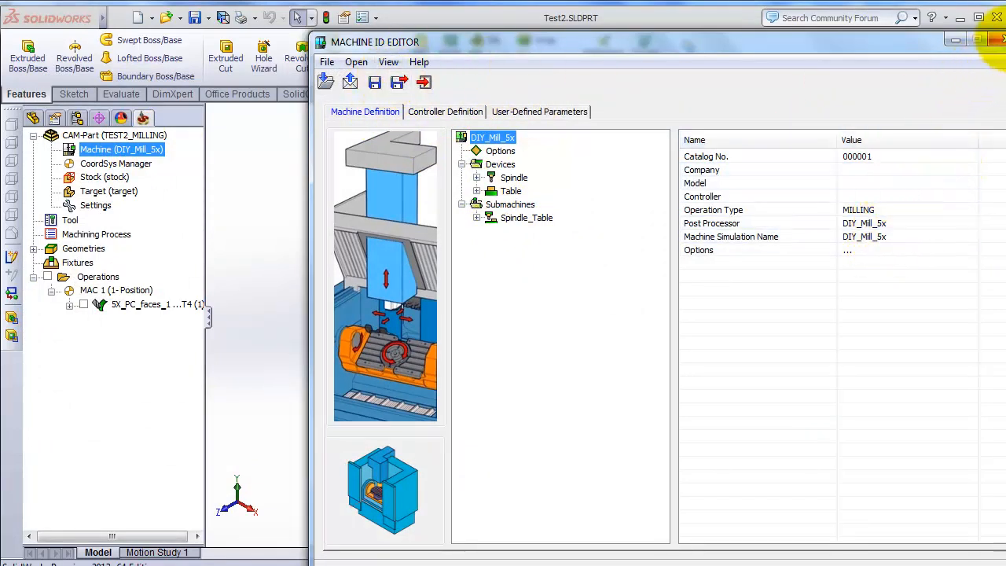
click(996, 41)
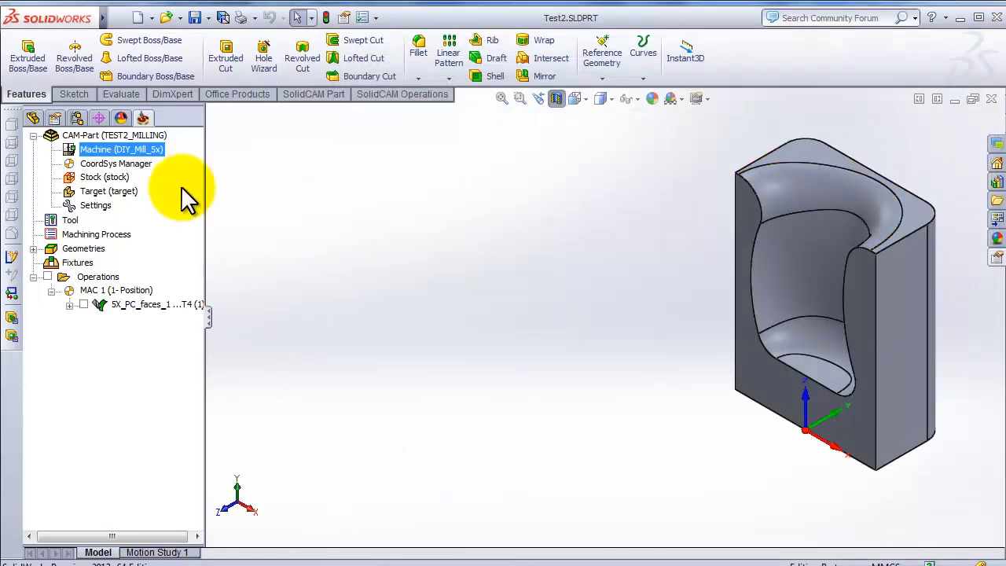
Step: View the CAM part's stock model in 3D and close the preview
click(108, 178)
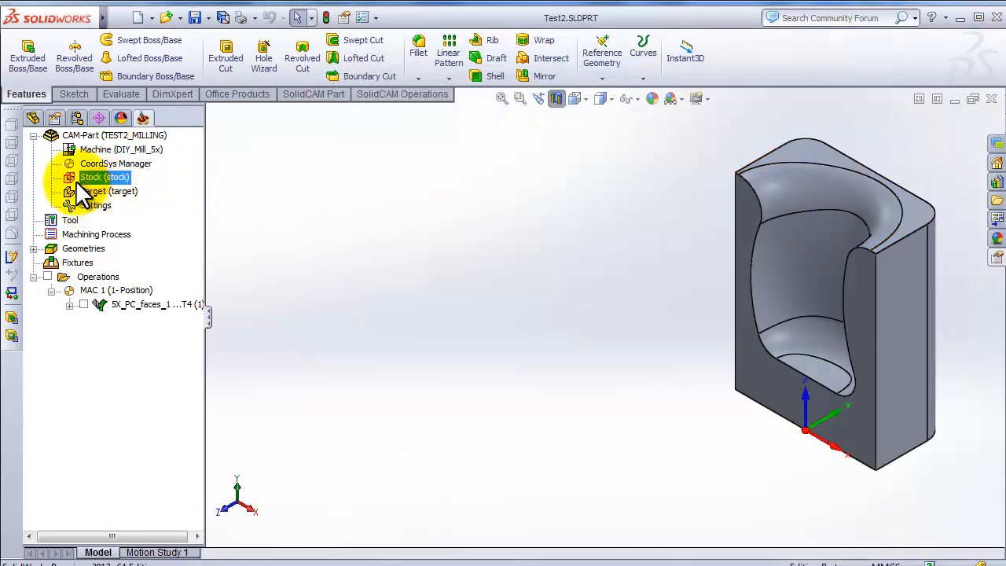
right_click(79, 178)
click(100, 207)
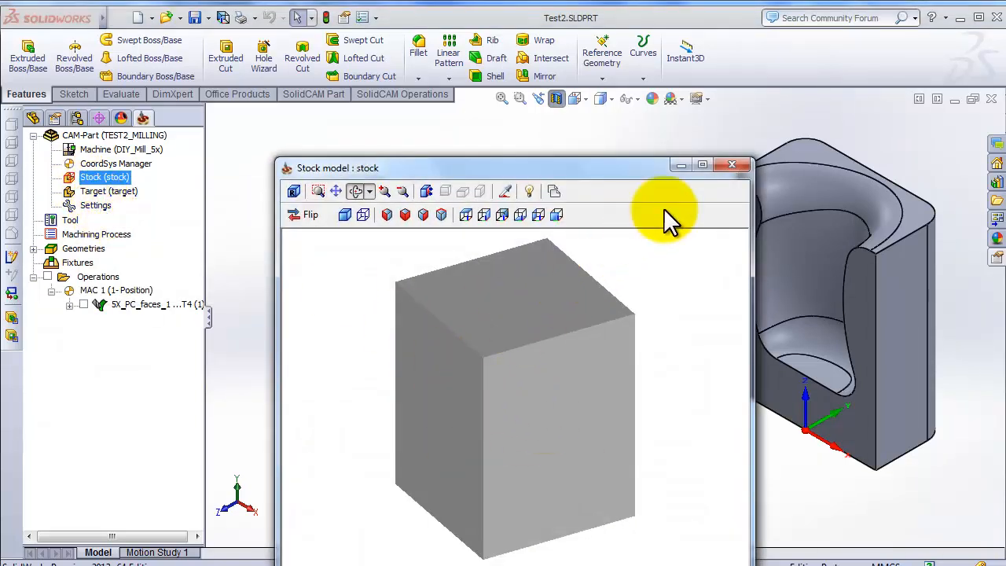
click(732, 164)
Step: View the CAM part's target model in 3D and close the preview
right_click(122, 191)
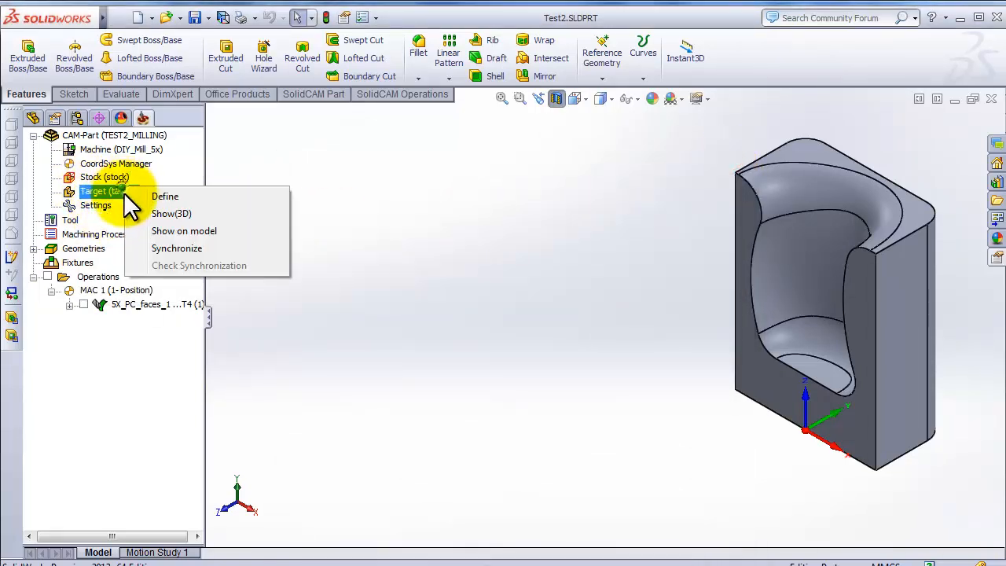
click(157, 213)
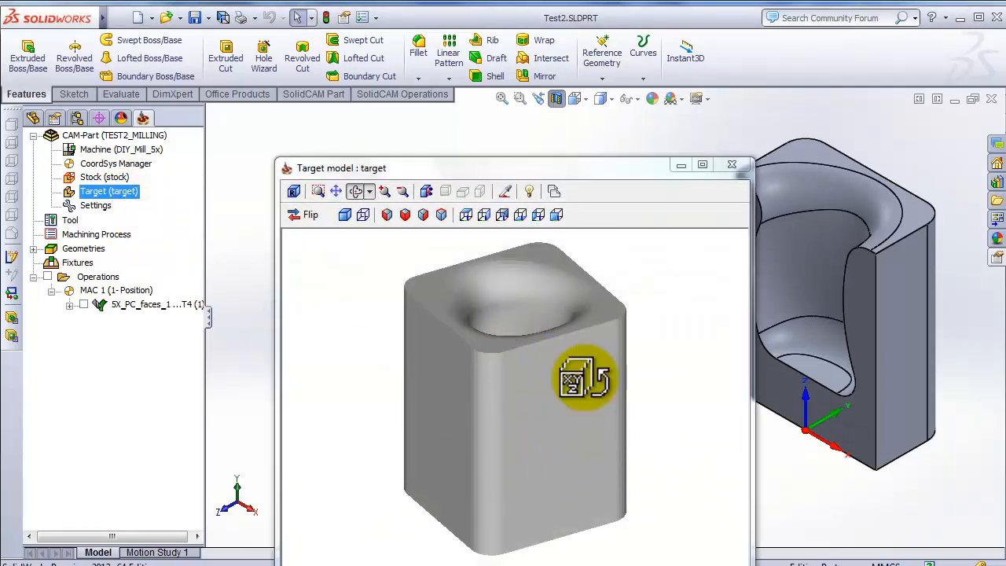
click(731, 164)
click(271, 303)
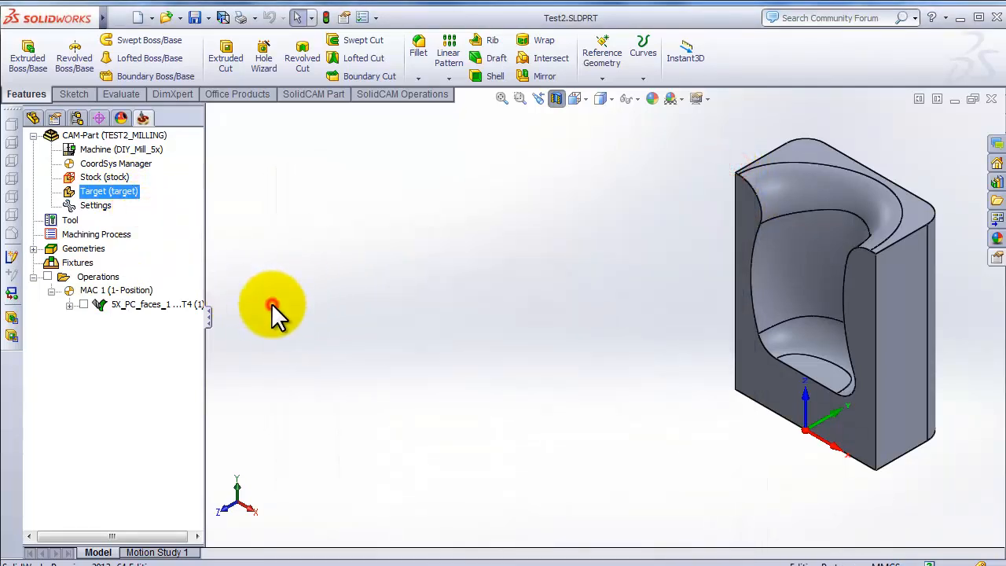
Step: Open the 5X_PC_faces_1 operation's geometry settings and show its drive surface "faces" on the model
double_click(150, 302)
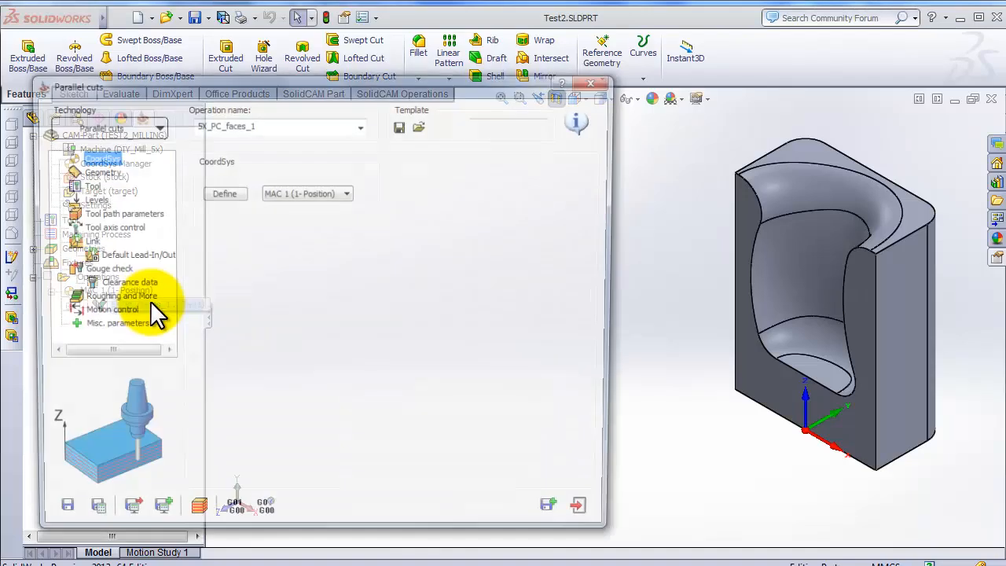
click(90, 173)
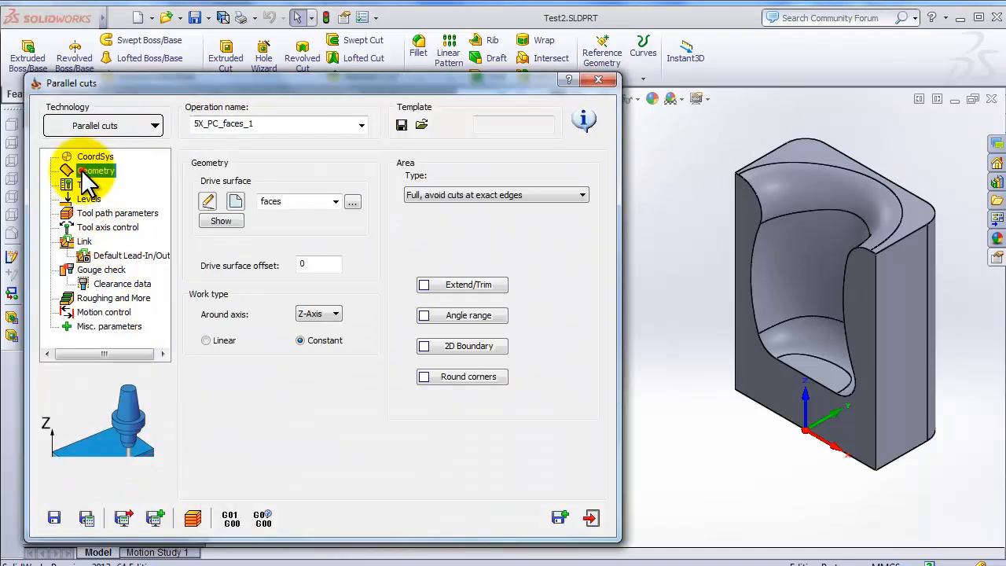
click(204, 221)
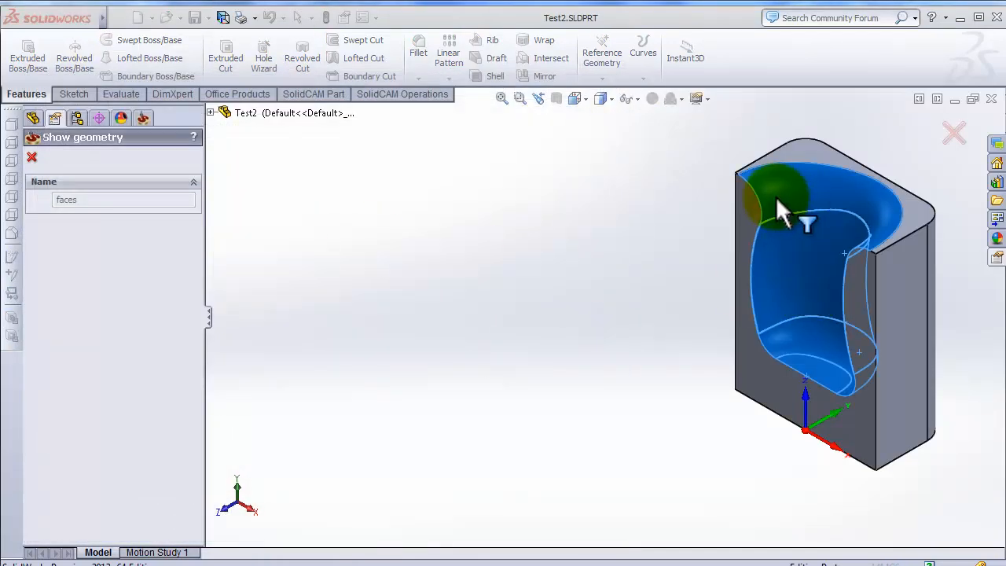
Step: Close the drive surface display, inspect tool 4, the 3 mm ball nose mill, in the tool table and select it for the operation
click(31, 158)
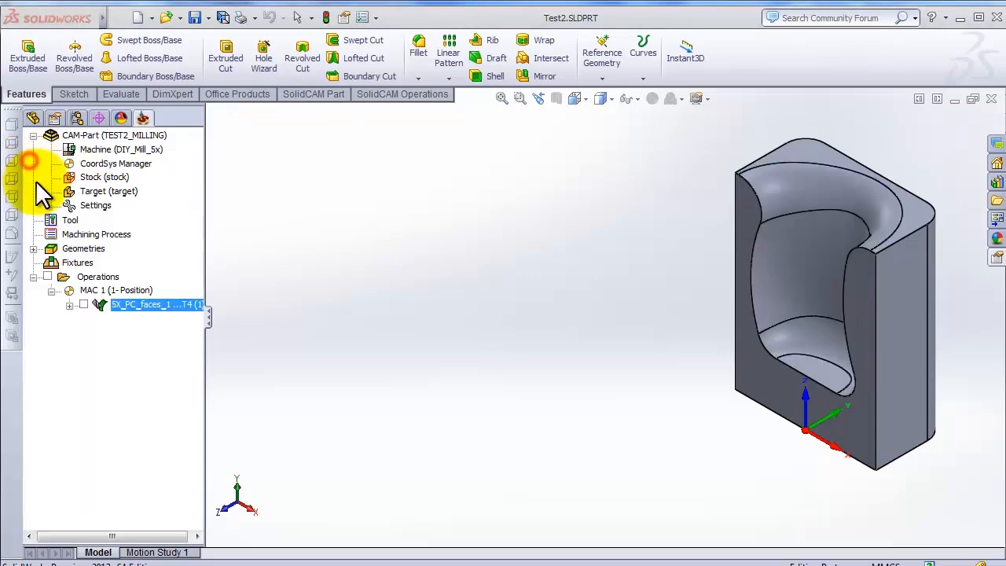
click(87, 187)
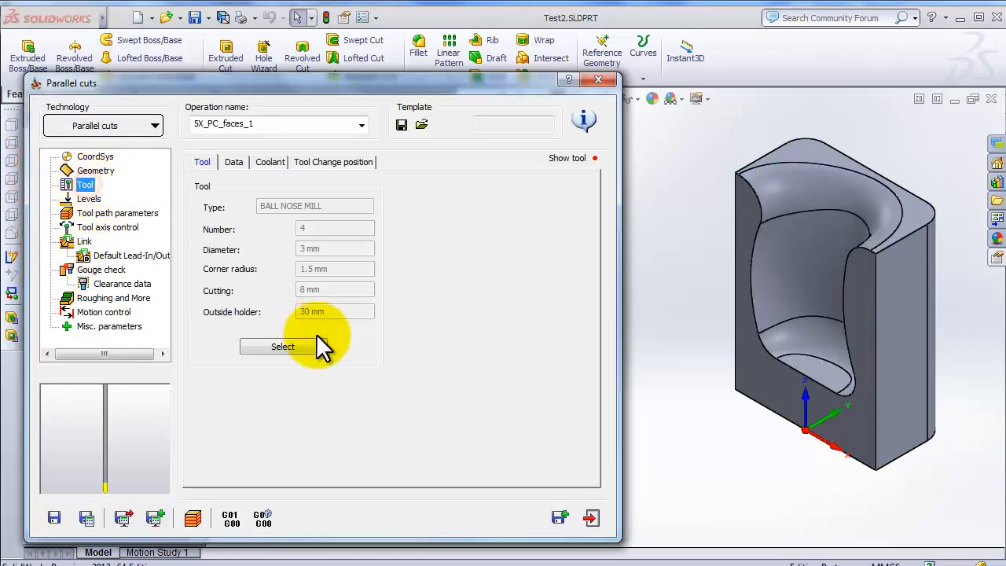
click(316, 348)
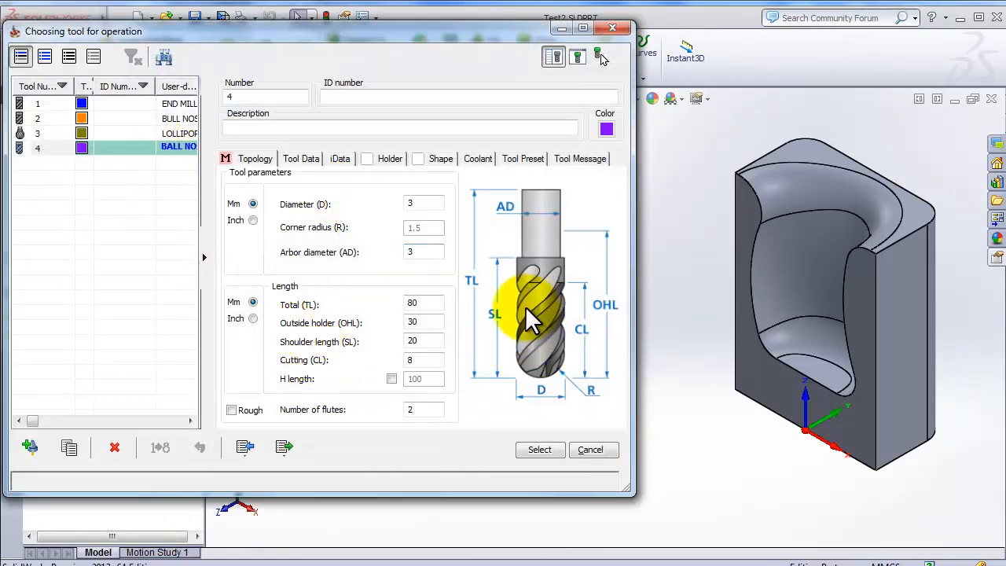
click(539, 449)
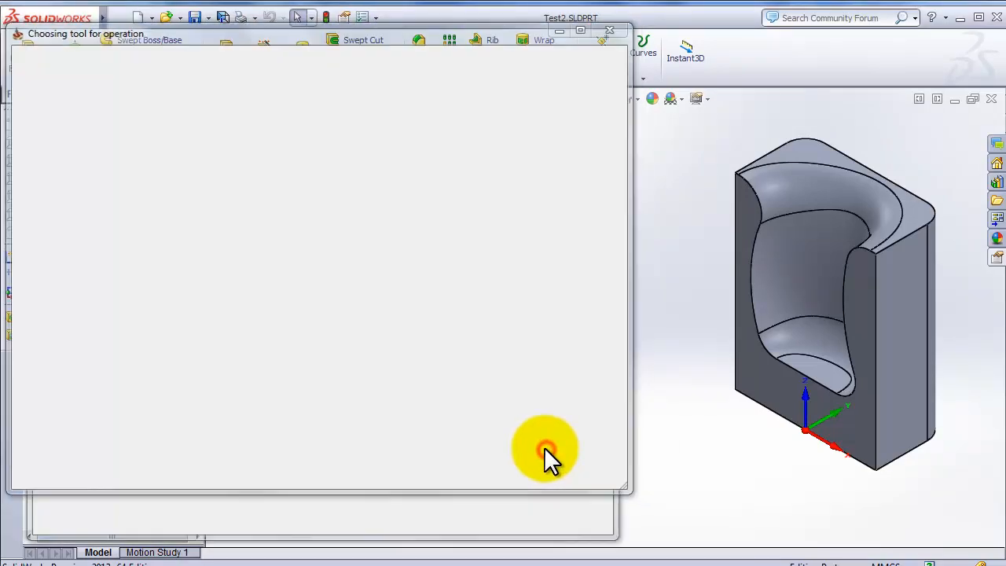
Step: Review the operation's levels, tool path parameters, tool axis control, link, gouge check, roughing, motion control and miscellaneous settings
click(89, 199)
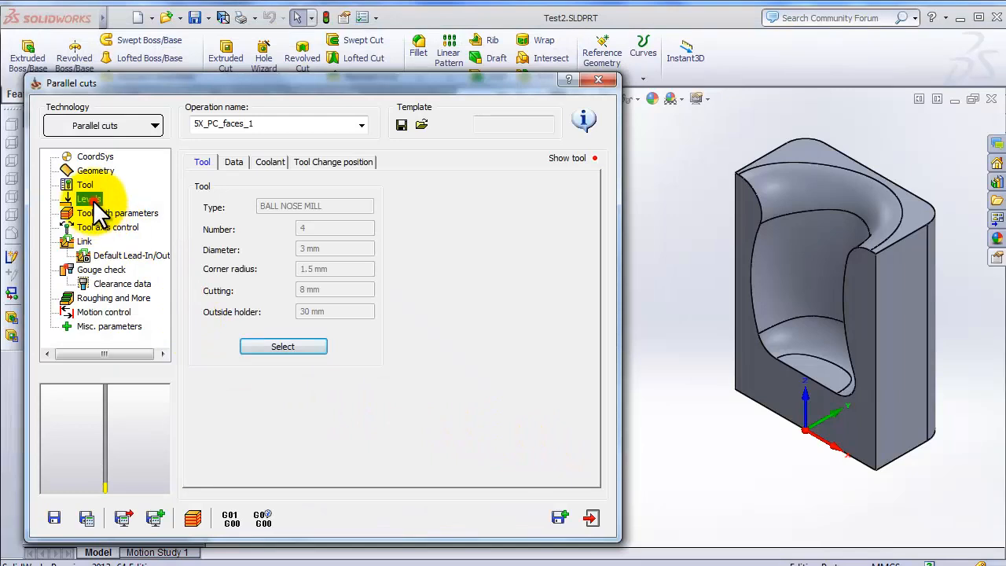
click(90, 212)
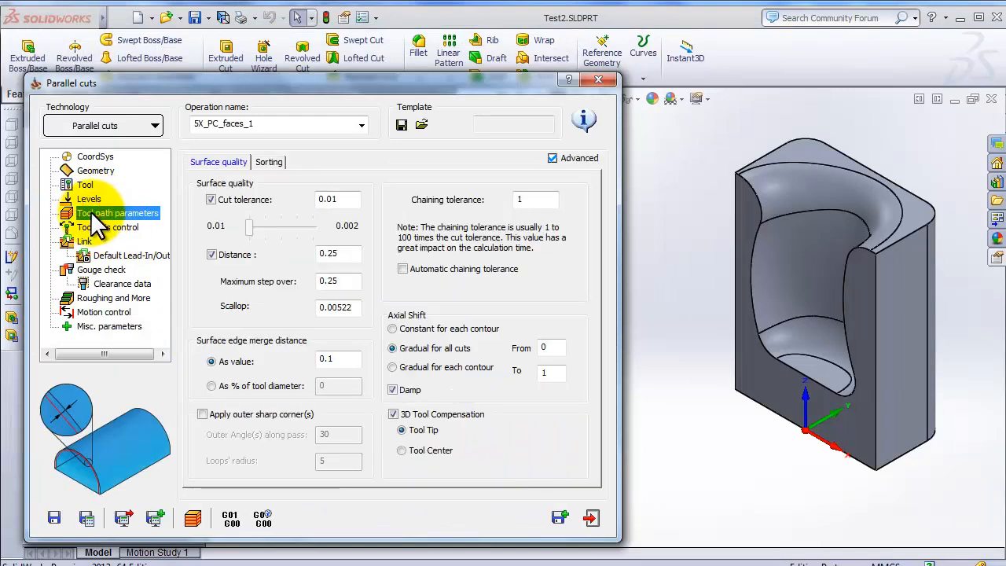
click(84, 224)
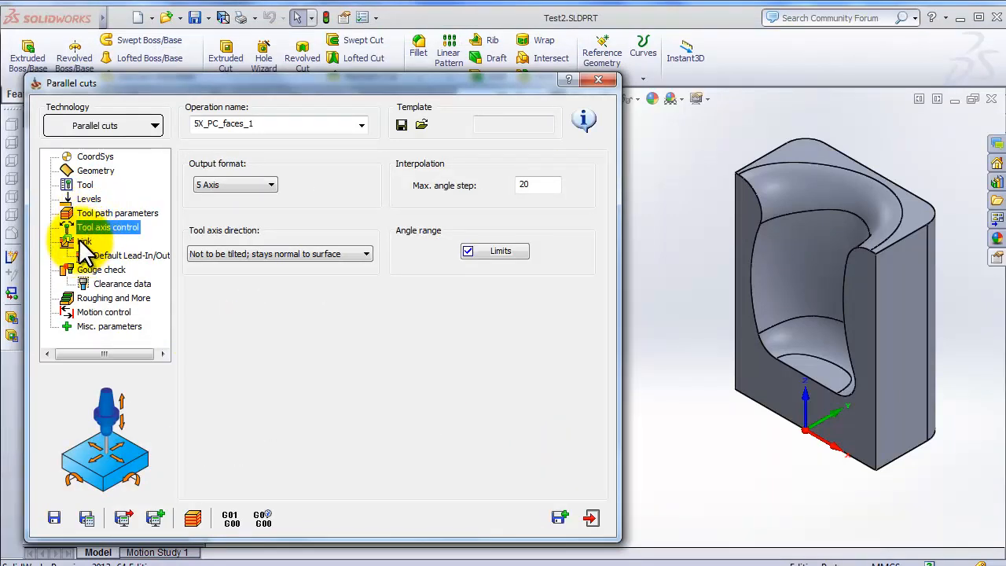
click(84, 241)
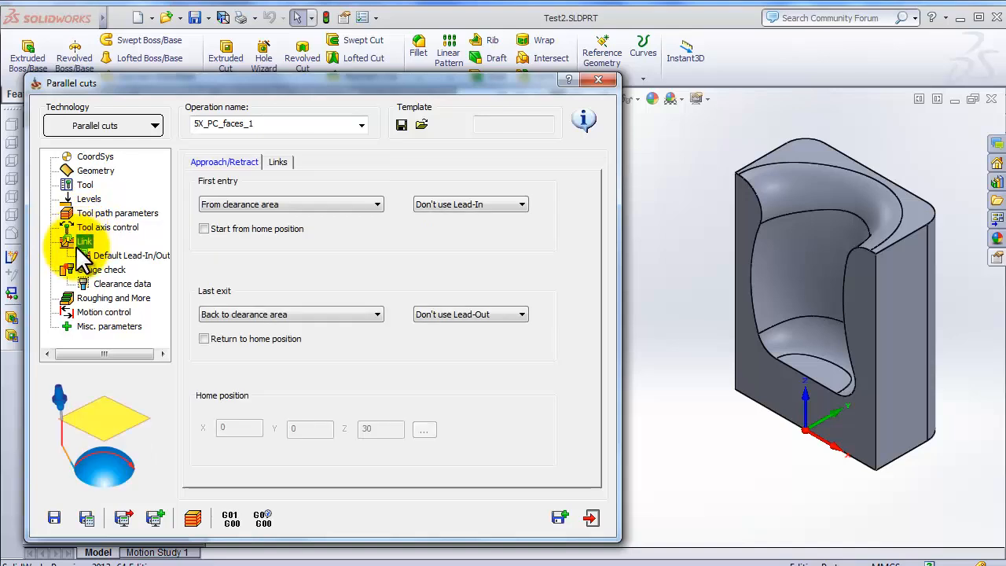
click(88, 269)
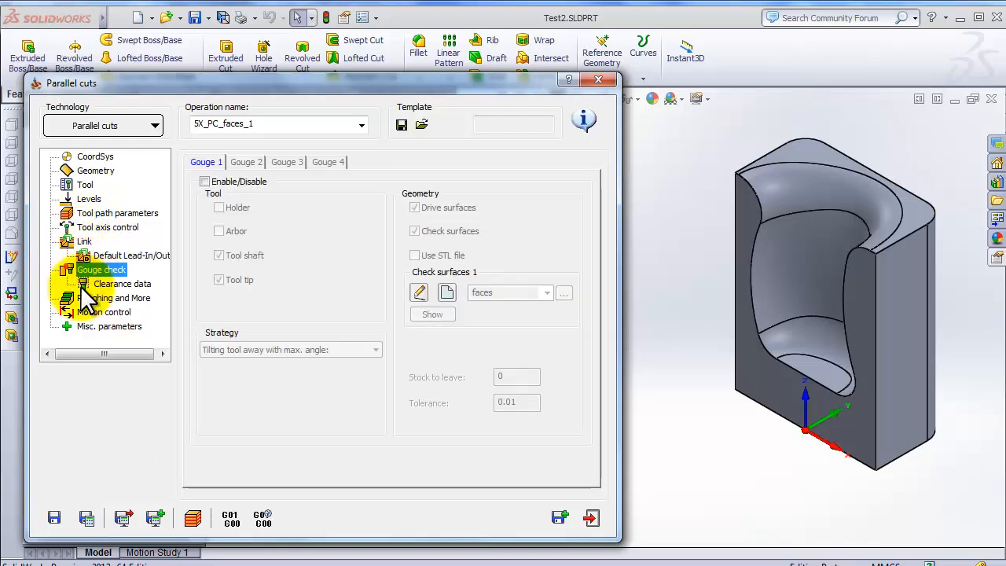
click(93, 299)
click(91, 313)
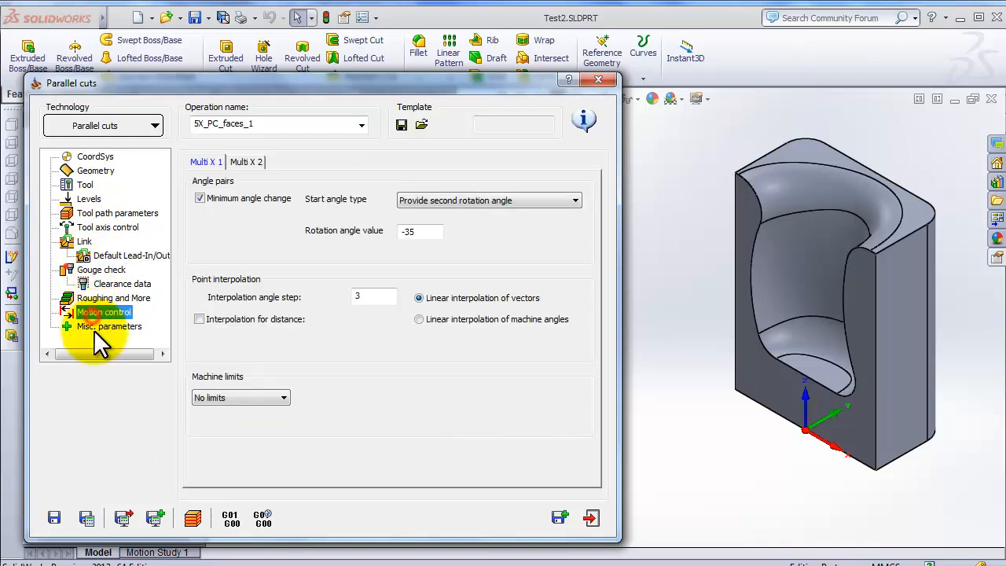
click(93, 327)
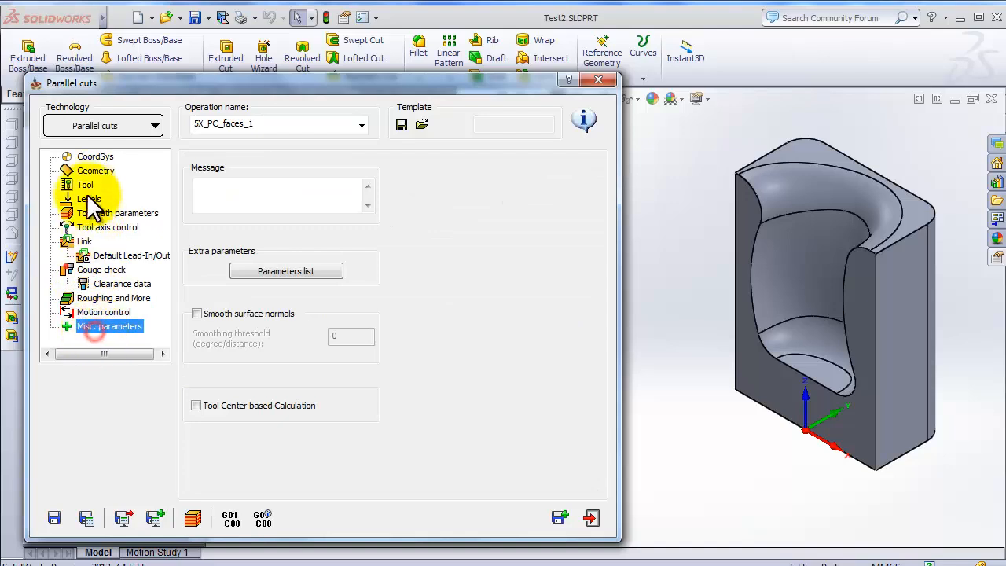
Step: Save and calculate the 5X_PC_faces_1 operation and show its toolpath on the model
click(87, 519)
click(510, 374)
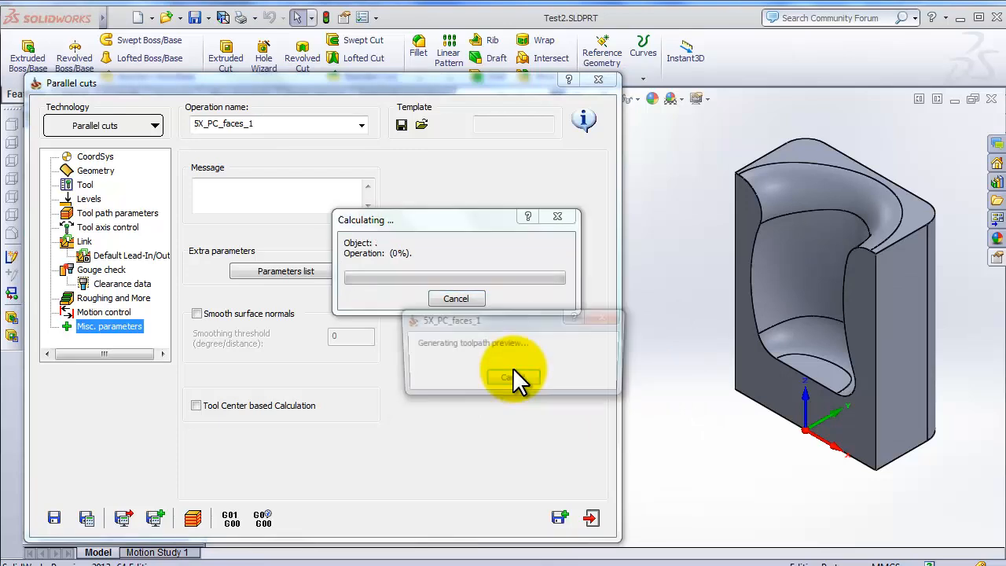
click(512, 377)
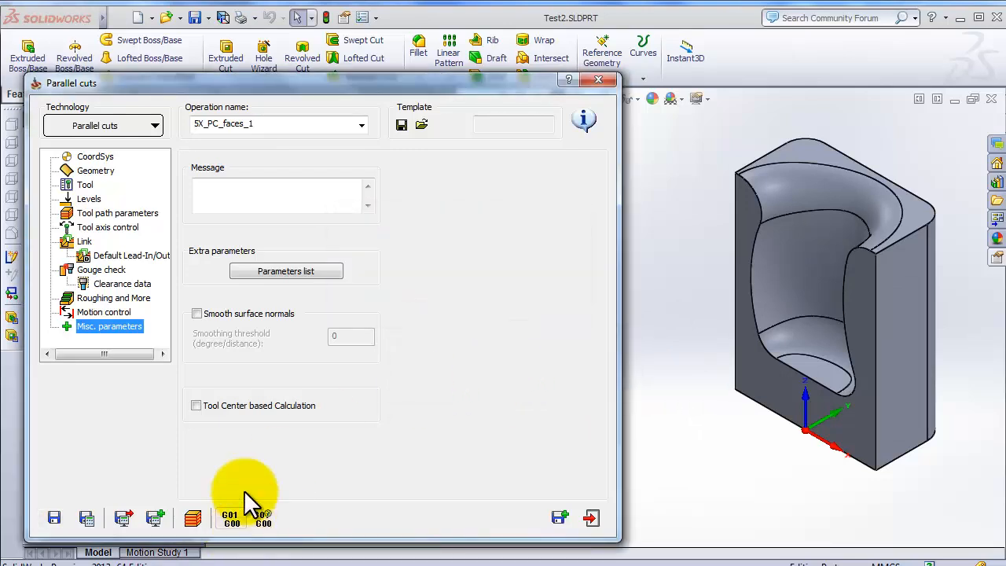
drag(340, 90, 409, 91)
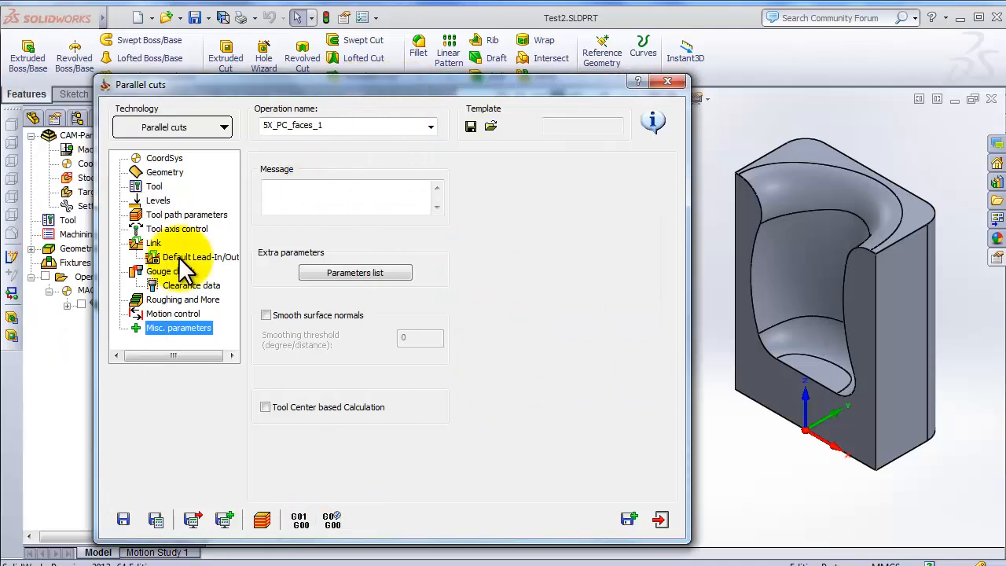
click(81, 304)
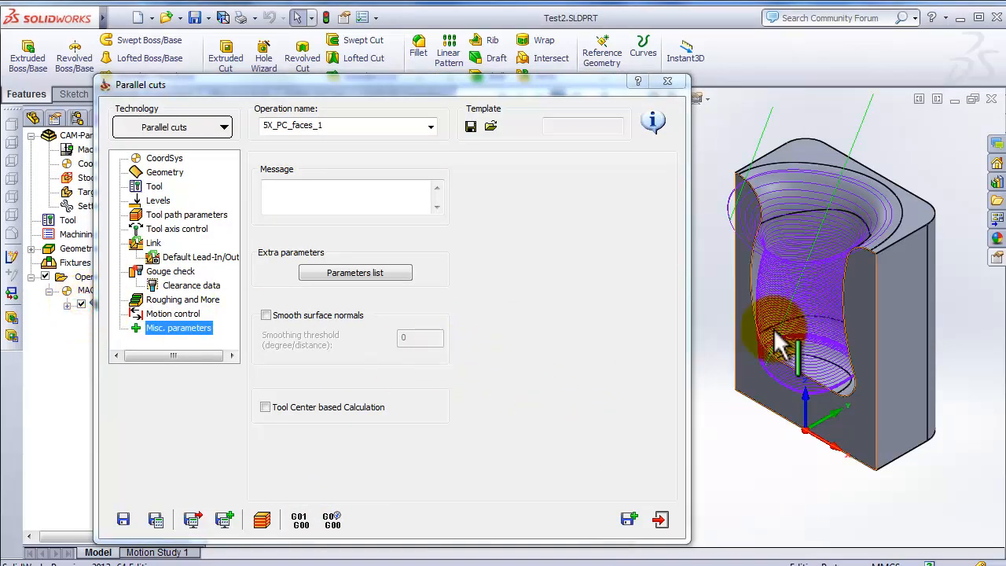
click(533, 378)
Step: Simulate the operation in SolidVerify on the stock block and inspect the machined cavity from another angle
click(262, 519)
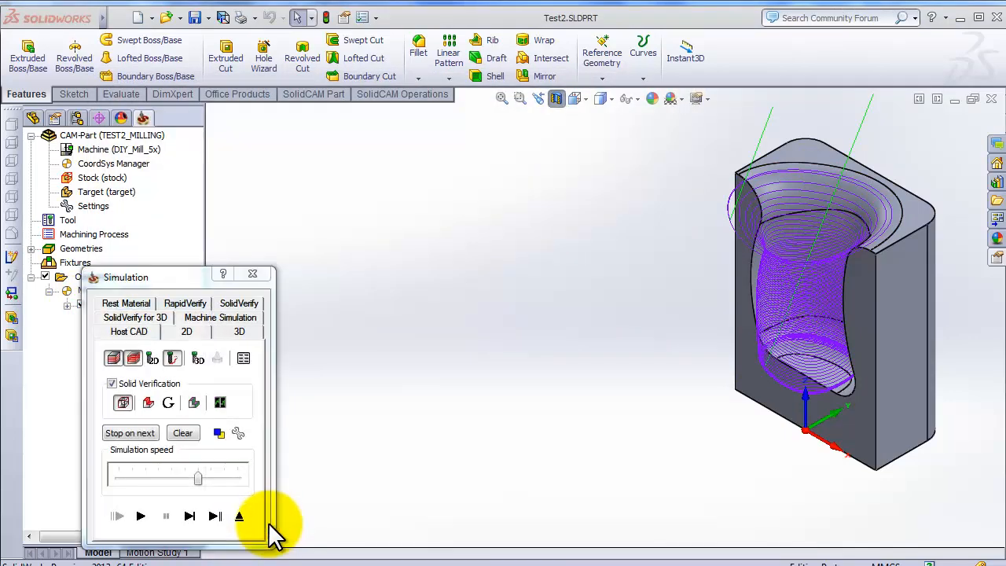
click(242, 304)
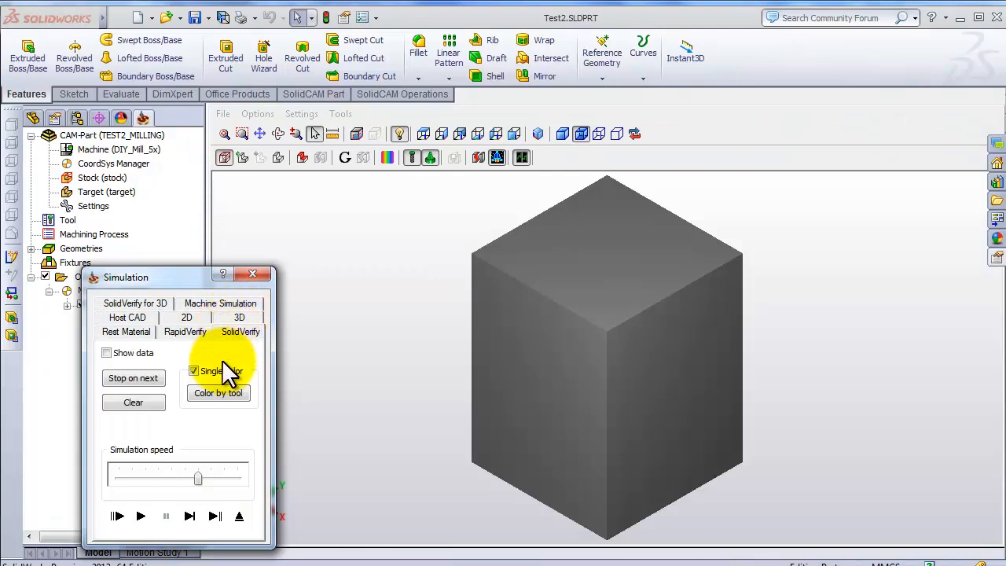
click(141, 518)
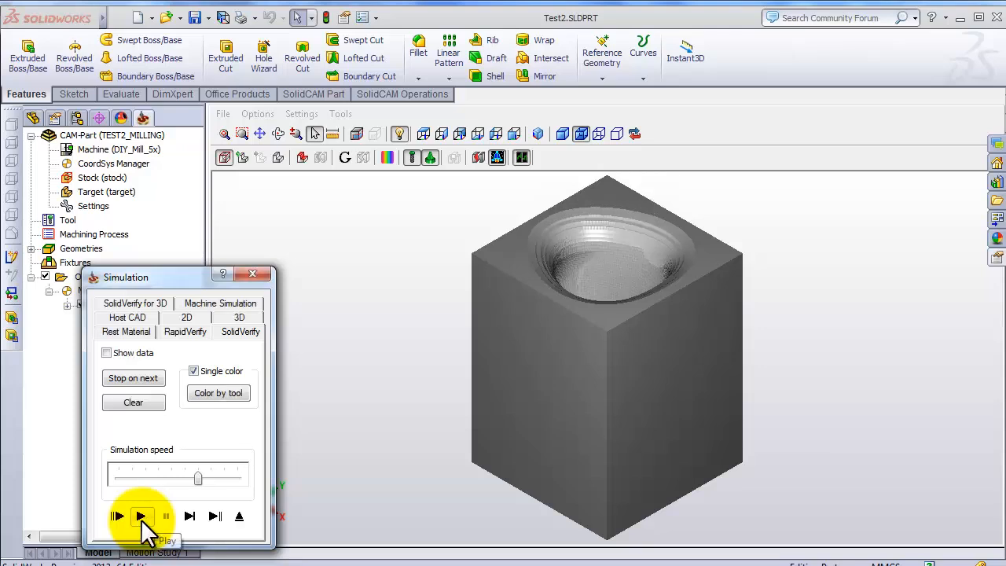
click(612, 257)
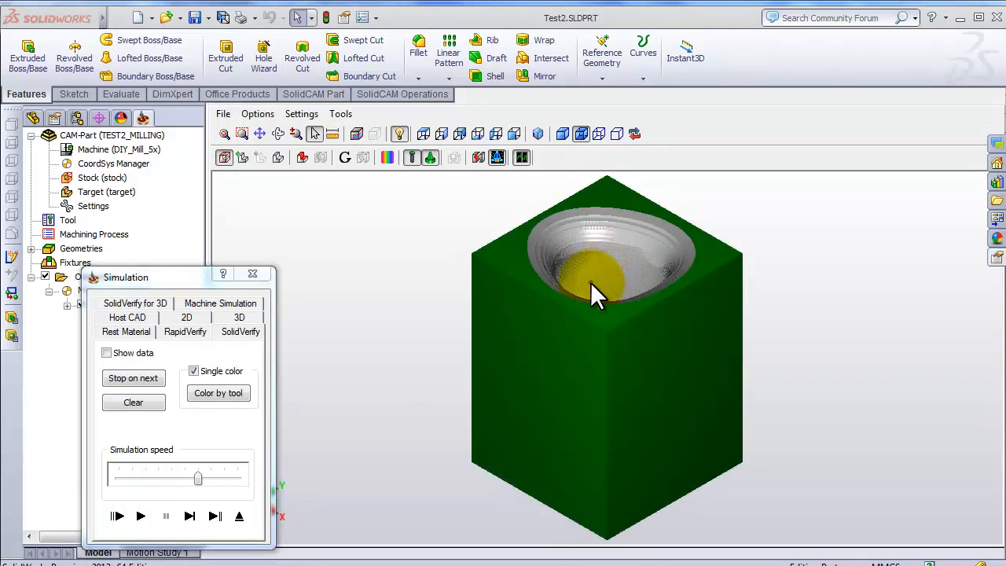
right_click(590, 284)
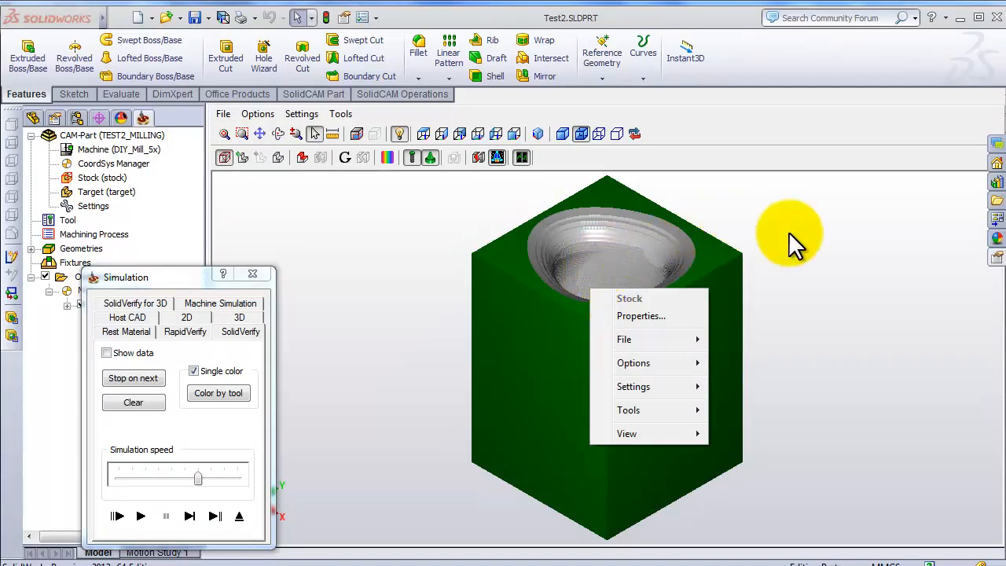
click(788, 231)
drag(602, 212, 548, 290)
click(221, 408)
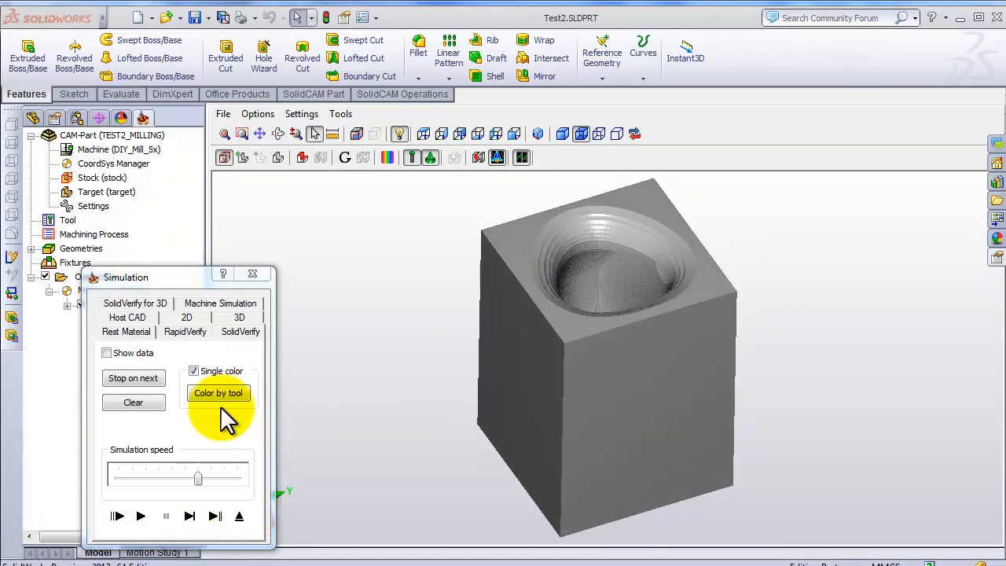
Step: Open the Machine Simulation and jog the A axis to about -24 and the C axis to about -31760, viewing the whole machine
click(232, 303)
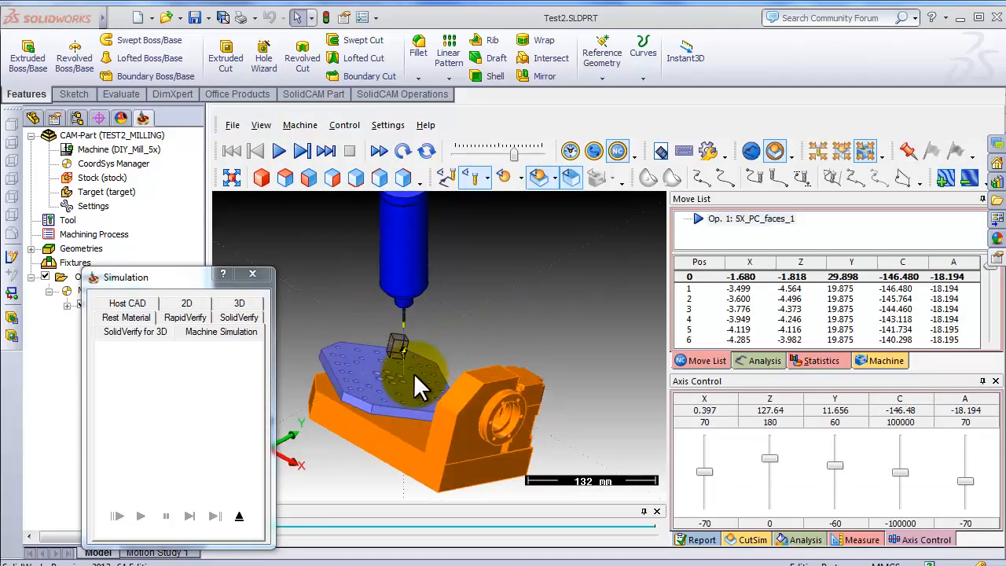
scroll(398, 349, up, 5)
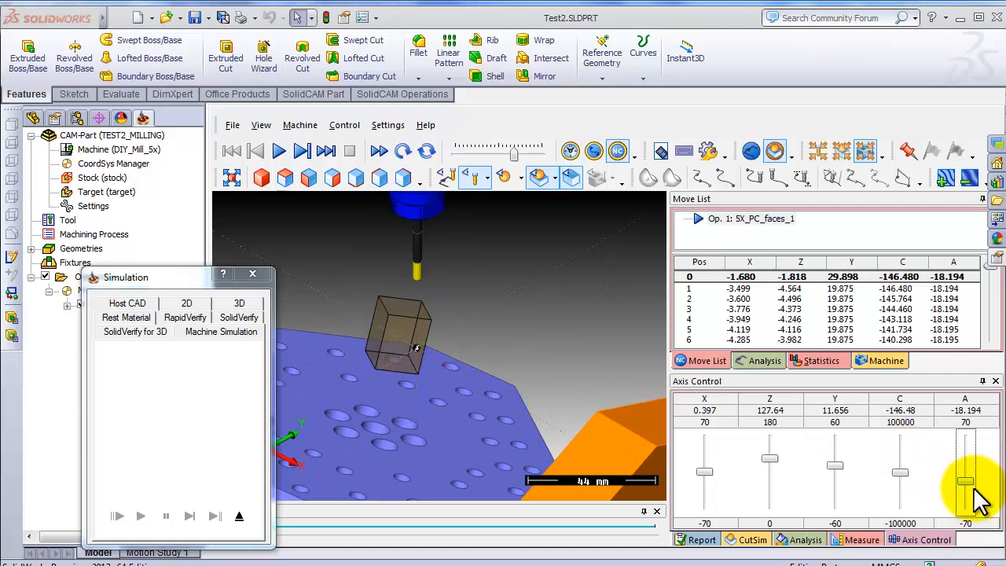
mouse_move(973, 482)
mouse_down()
mouse_move(965, 444)
mouse_move(981, 492)
mouse_move(971, 487)
mouse_up()
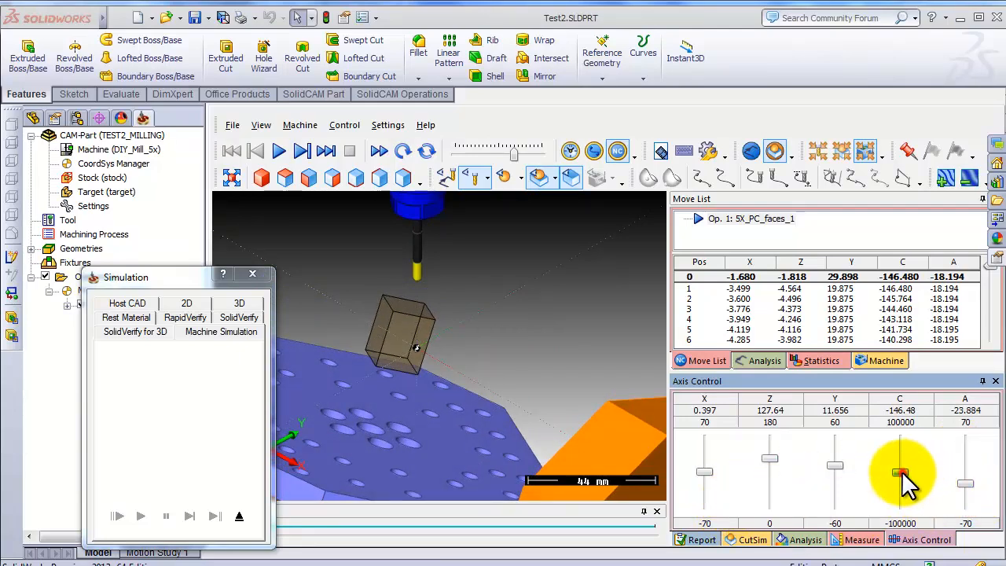
mouse_move(903, 474)
mouse_down()
mouse_move(900, 466)
mouse_move(910, 481)
mouse_move(901, 484)
mouse_up()
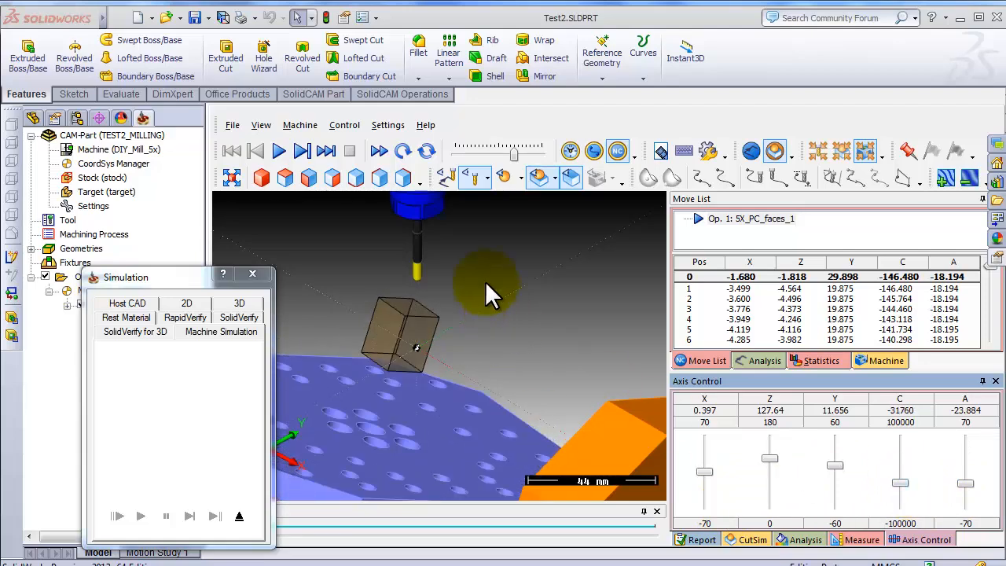
click(261, 176)
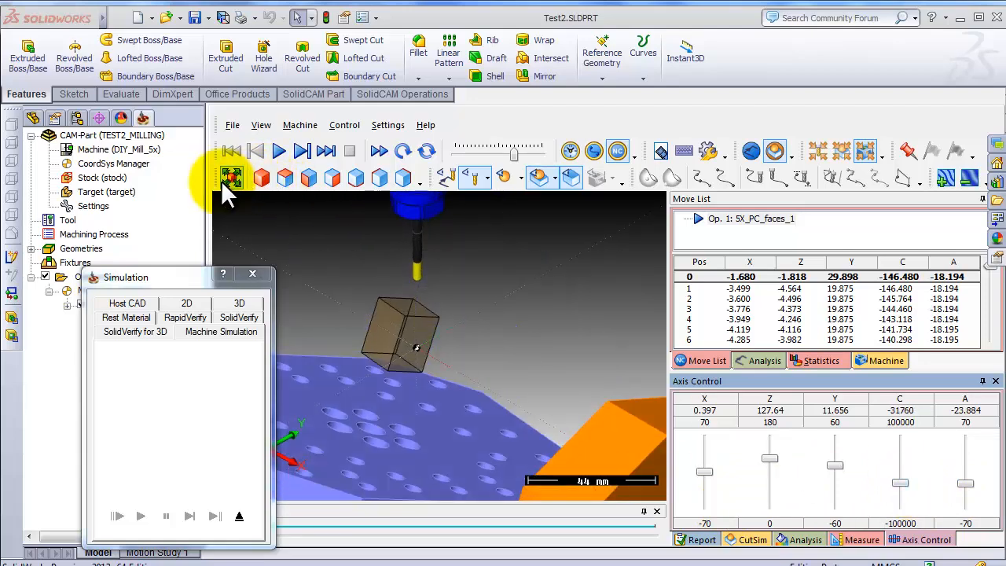
click(224, 180)
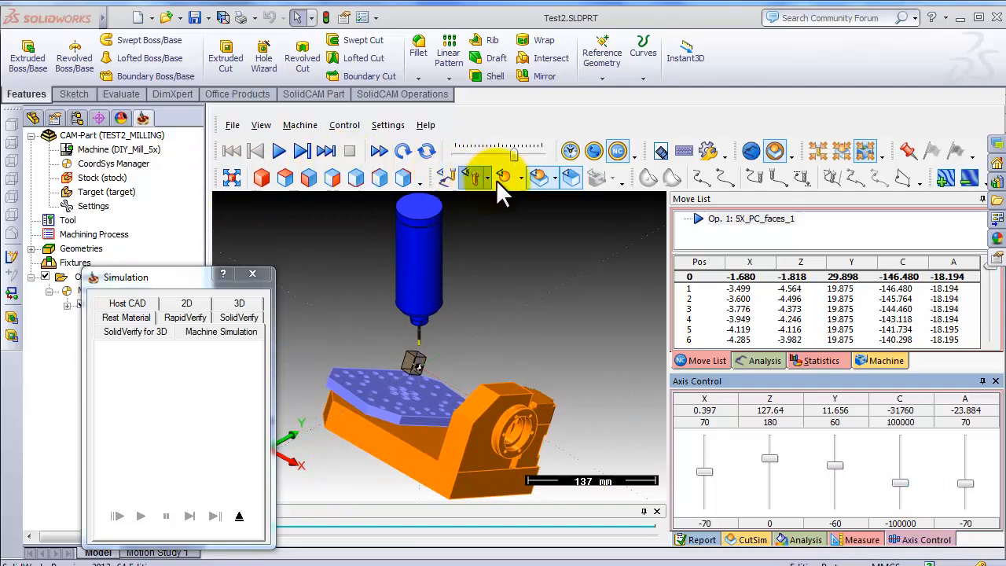
Step: Run the machine simulation of 5X_PC_faces_1, watching the cut from several standard views, and inspect the cavity in isometric view
click(278, 150)
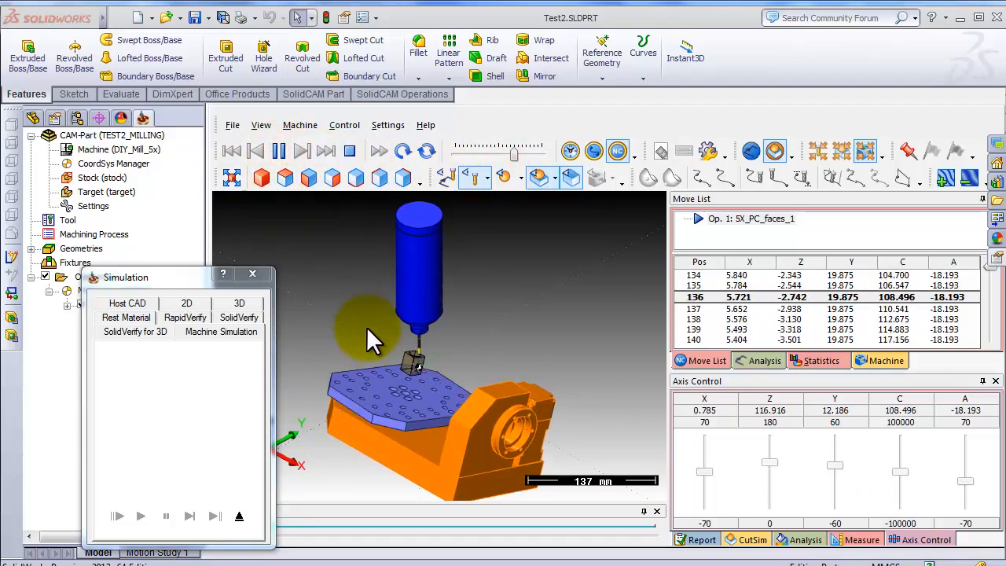
scroll(412, 357, up, 10)
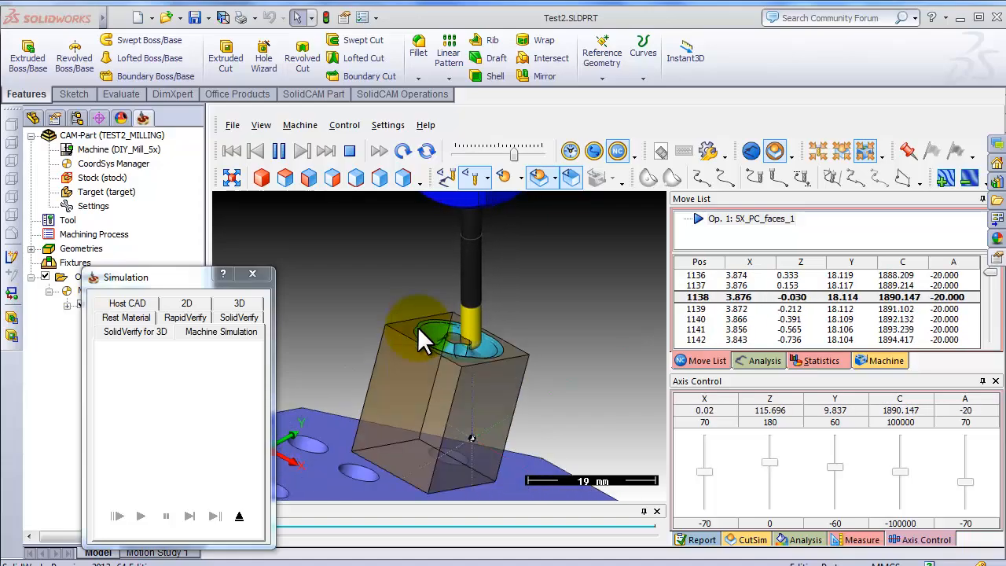
click(286, 178)
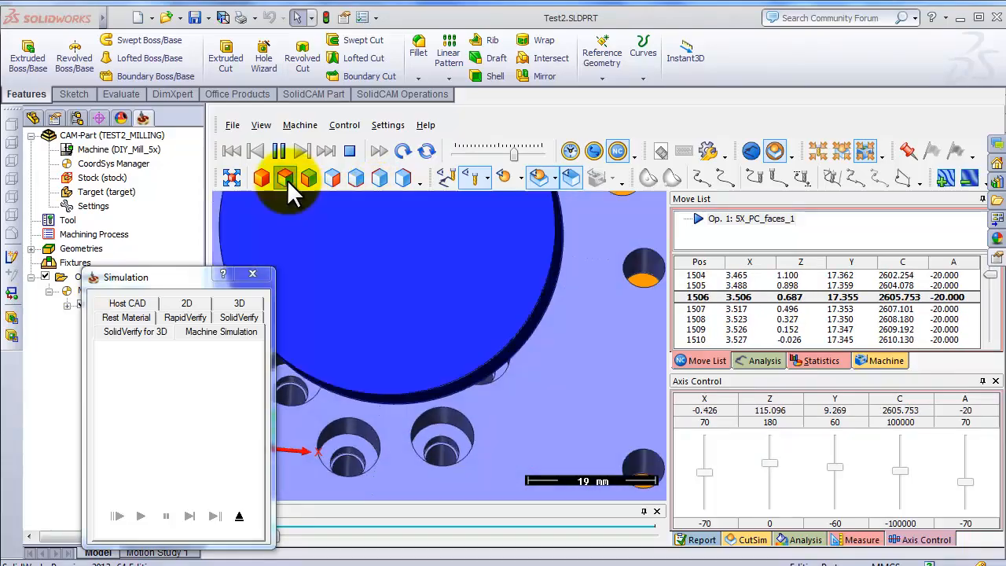
click(308, 177)
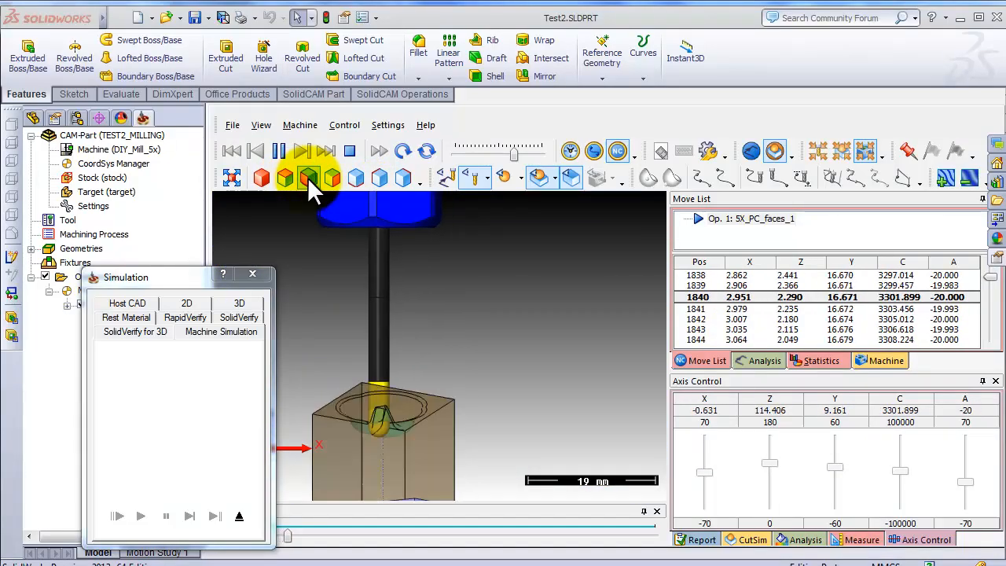
click(336, 179)
click(352, 183)
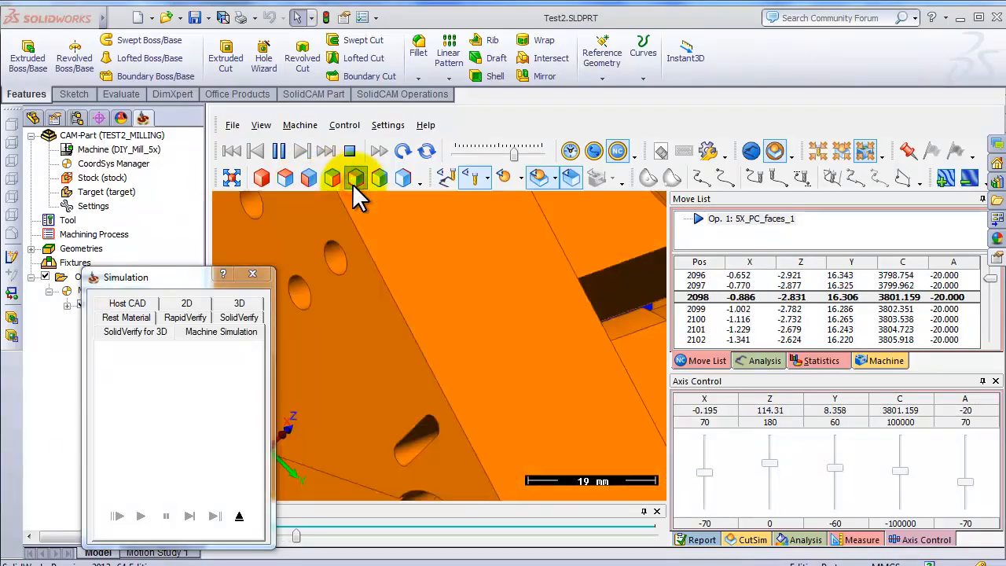
click(380, 177)
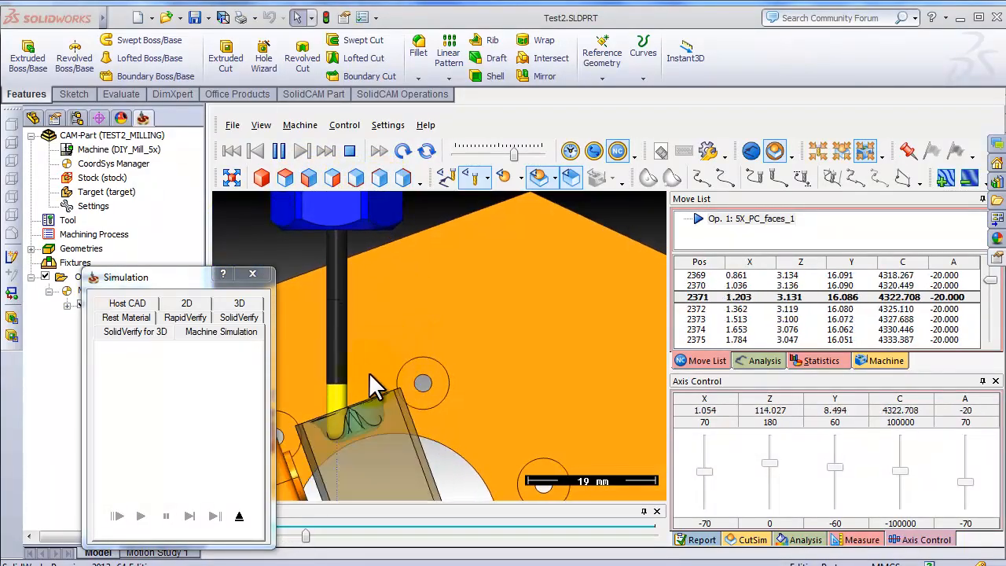
click(261, 176)
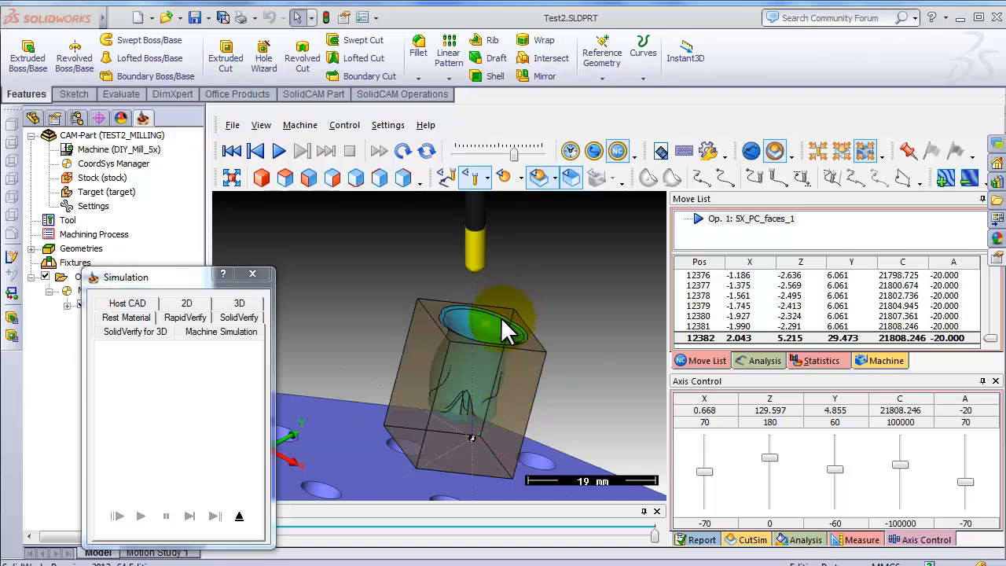
middle_drag(501, 317, 495, 336)
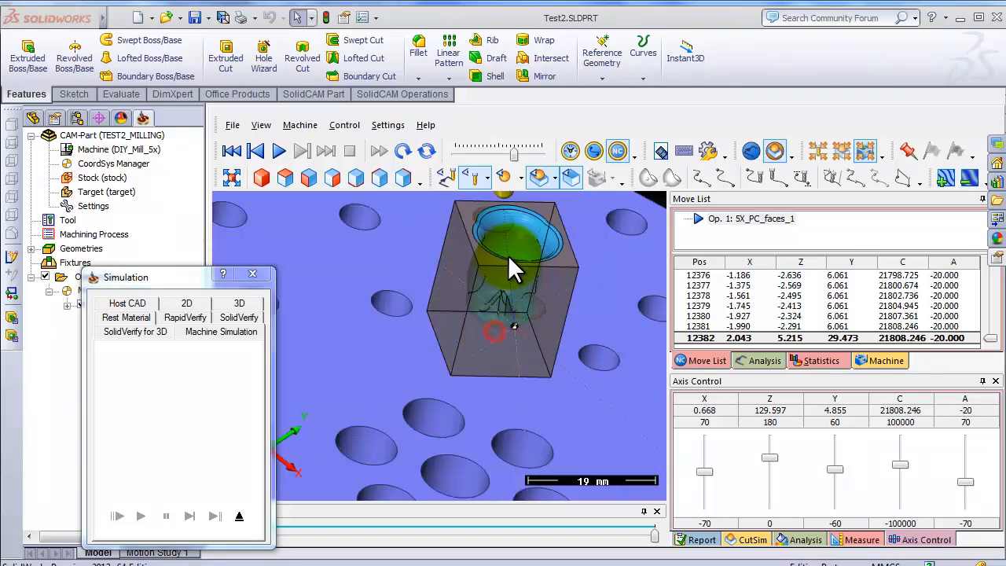
Step: Inspect the simulated cavity up close, and close the simulation and the Parallel cuts operation
scroll(519, 231, down, 2)
scroll(515, 201, up, 6)
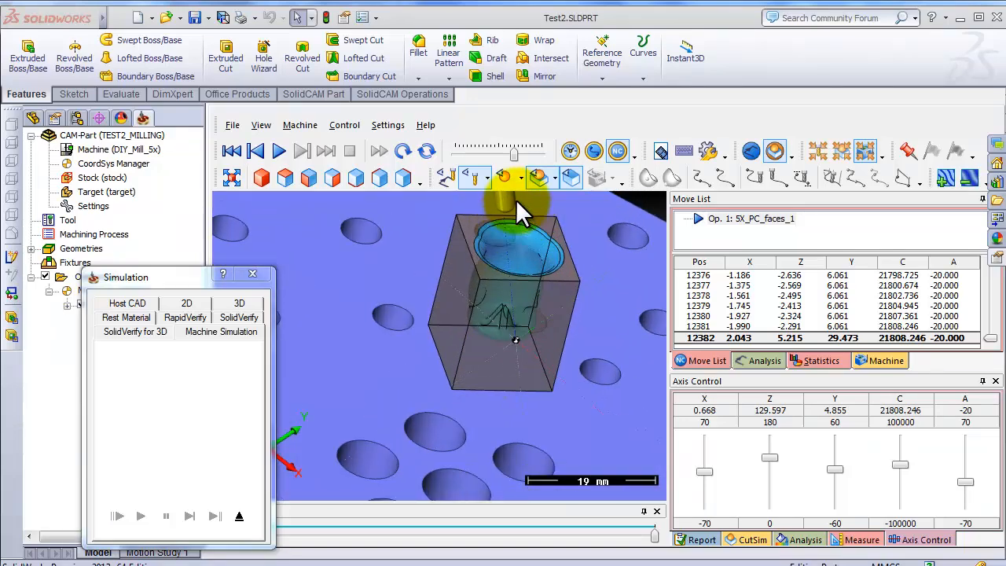
drag(510, 294, 501, 309)
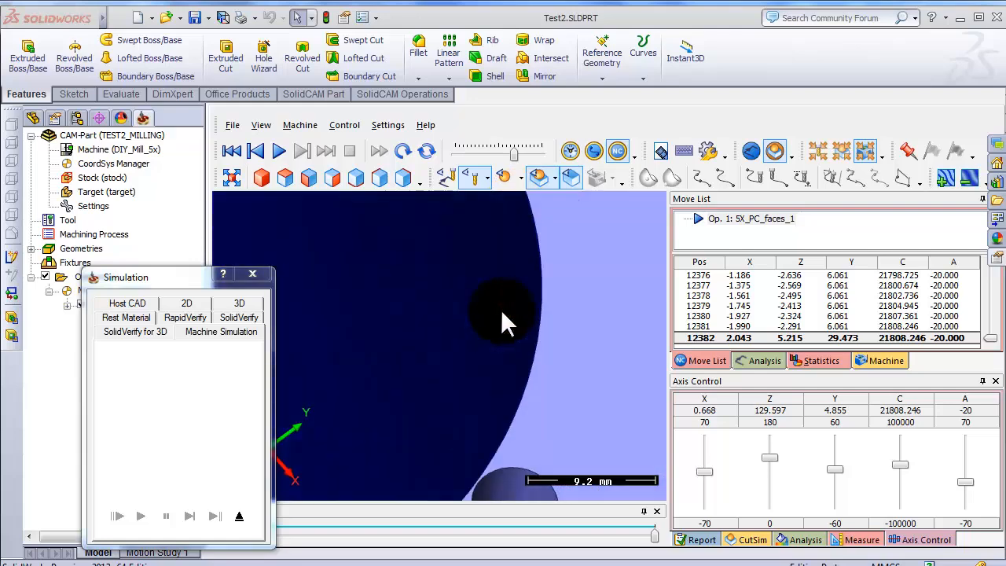
scroll(501, 309, down, 5)
scroll(475, 385, up, 8)
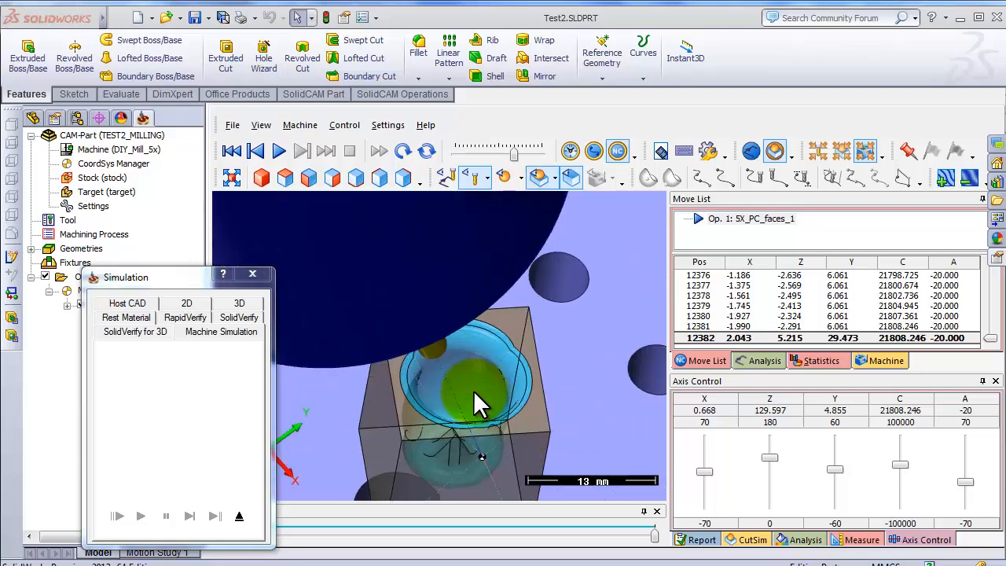
click(240, 517)
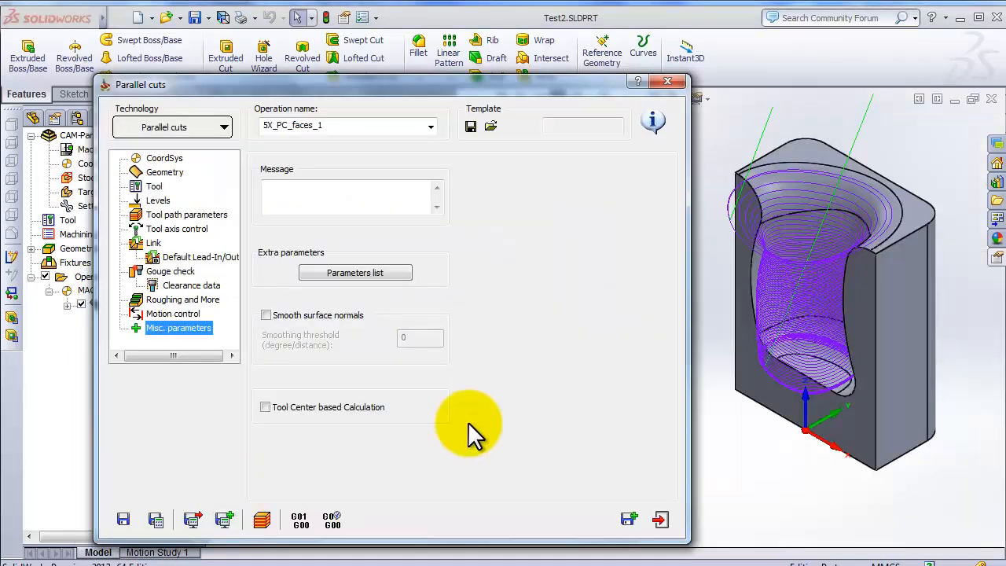
click(660, 519)
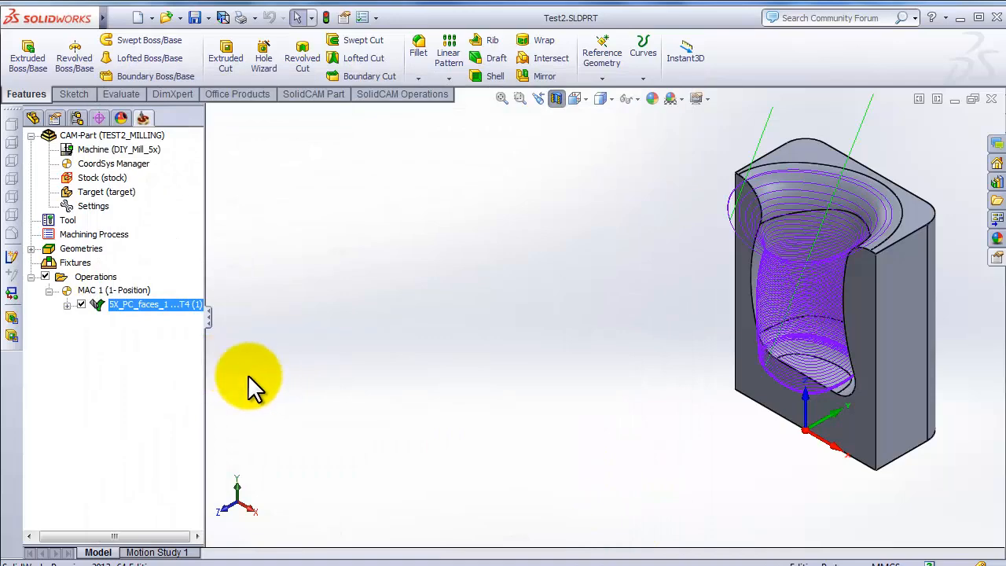
Step: Generate the G-code for all operations of the CAM part and accept the axis limit message
right_click(113, 307)
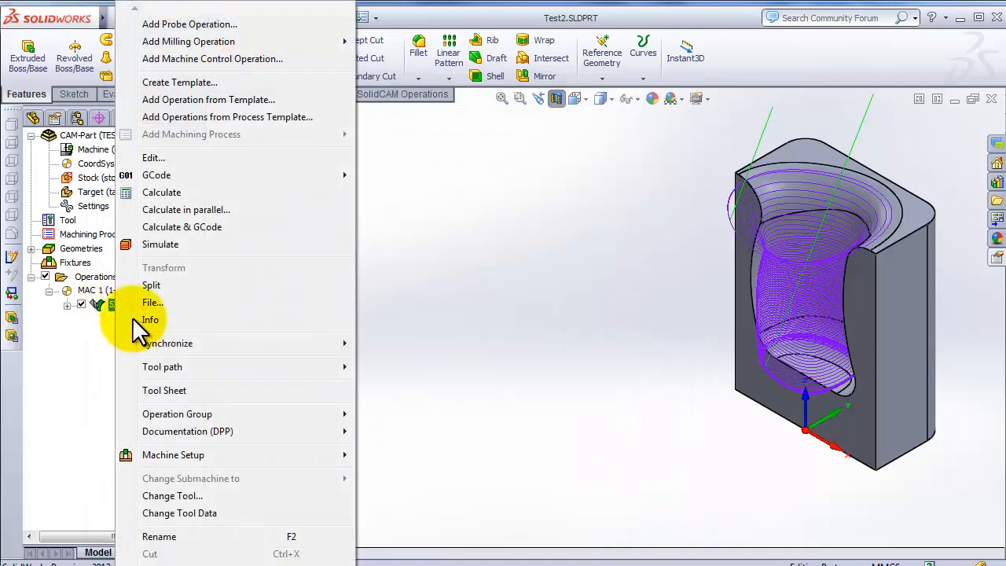
click(85, 278)
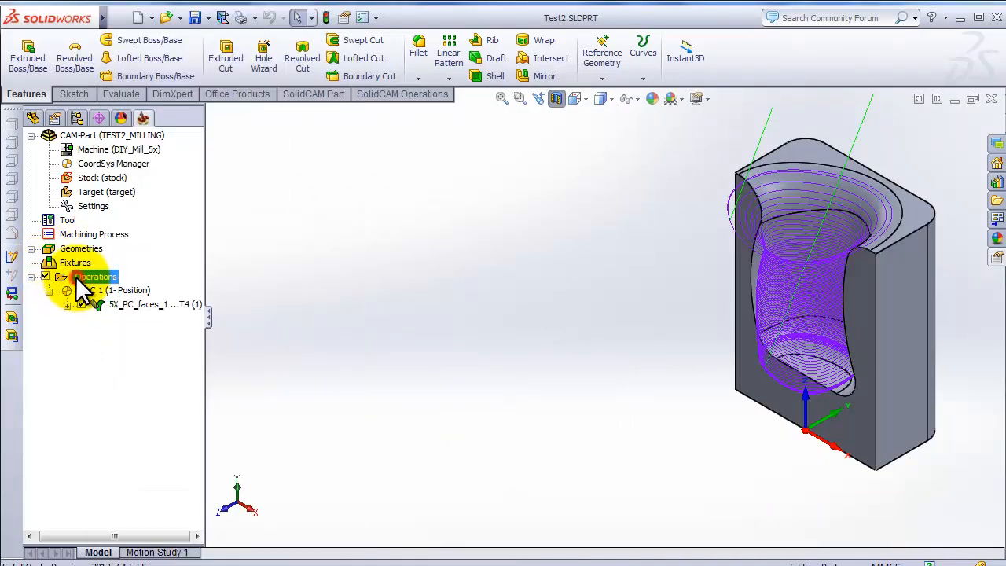
right_click(82, 281)
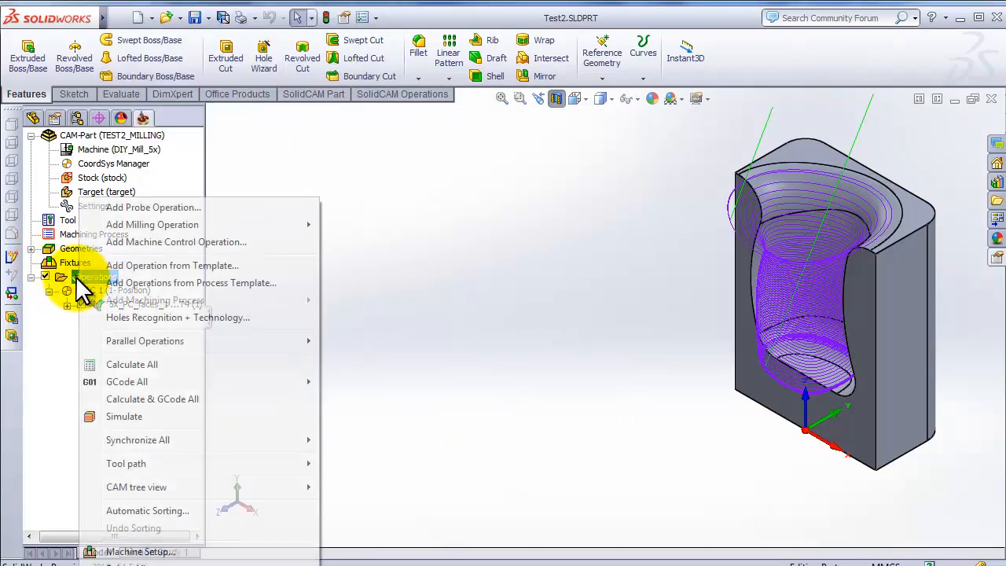
click(302, 381)
click(339, 380)
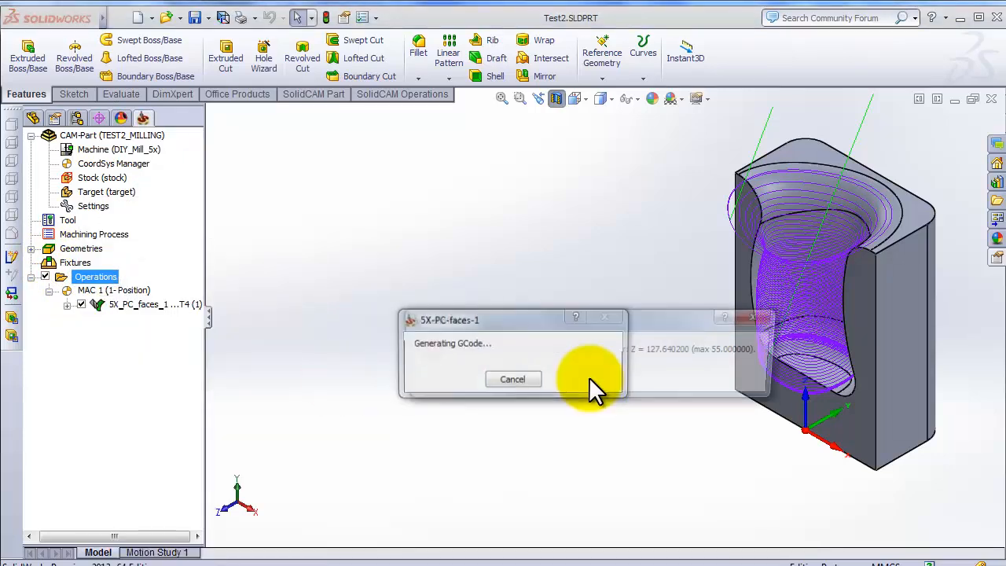
click(589, 378)
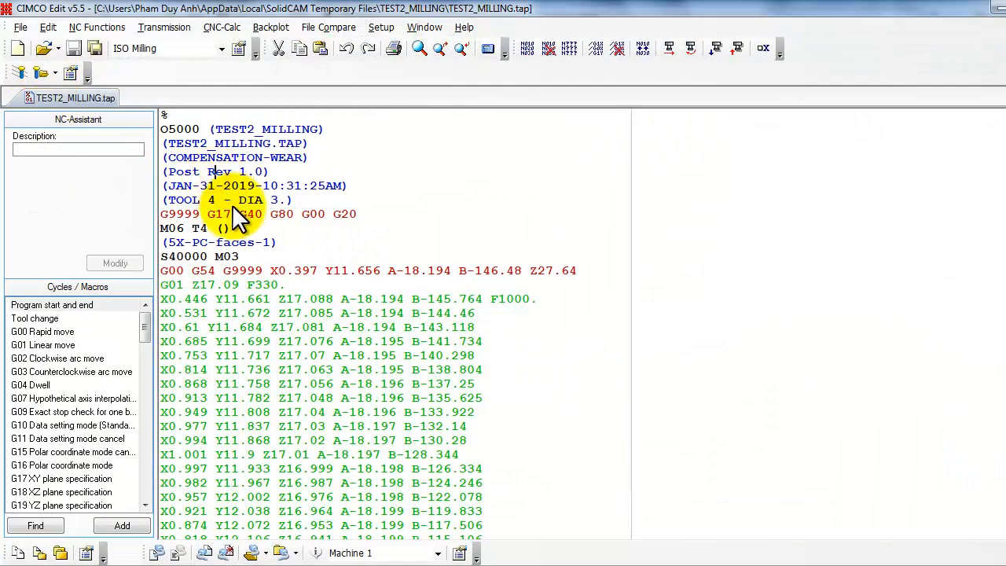
Step: Review the TEST2_MILLING.tap code in CIMCO Edit, backplot its toolpath at higher speed to the end, and close the editor
scroll(232, 206, down, 15)
scroll(231, 206, up, 15)
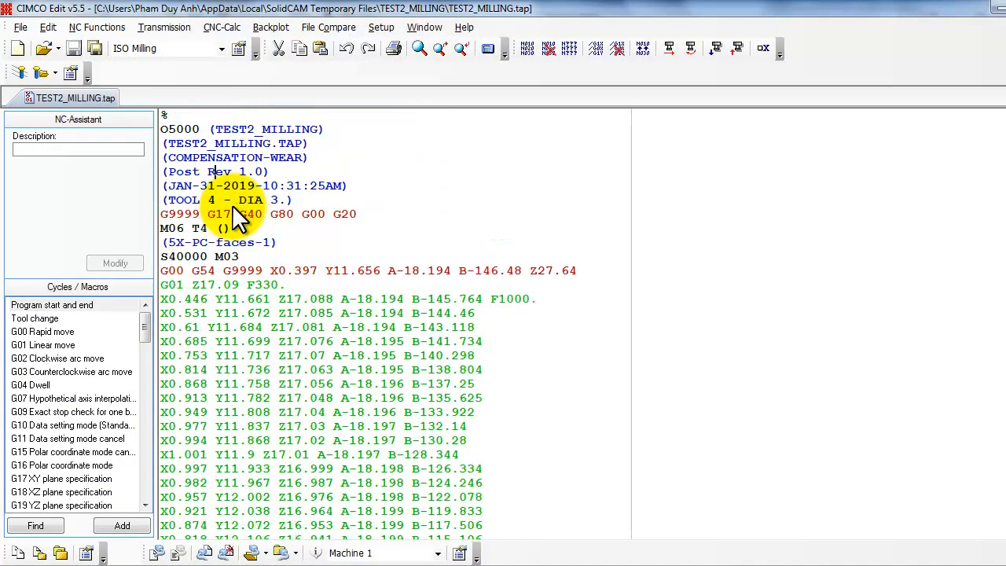
click(19, 72)
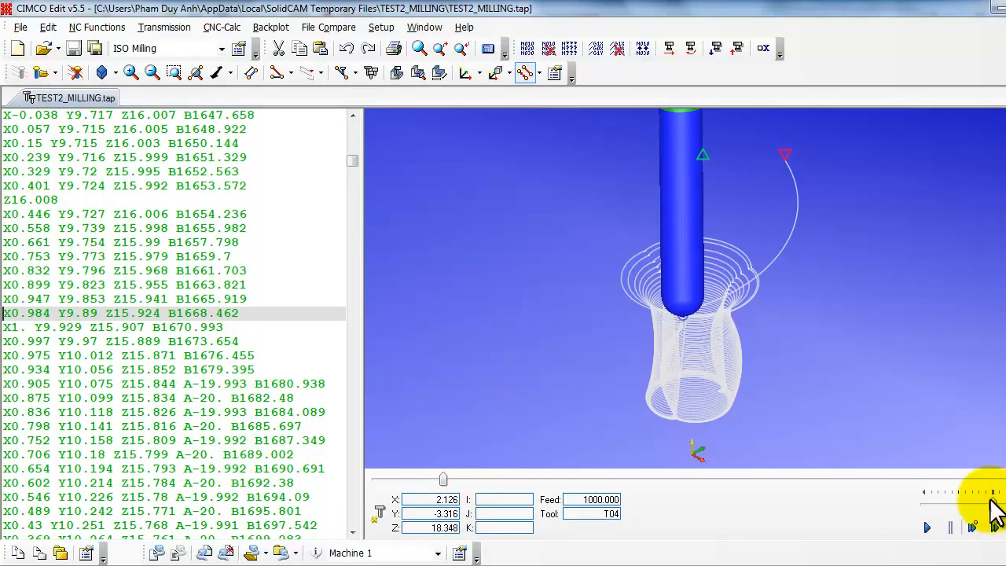
click(994, 525)
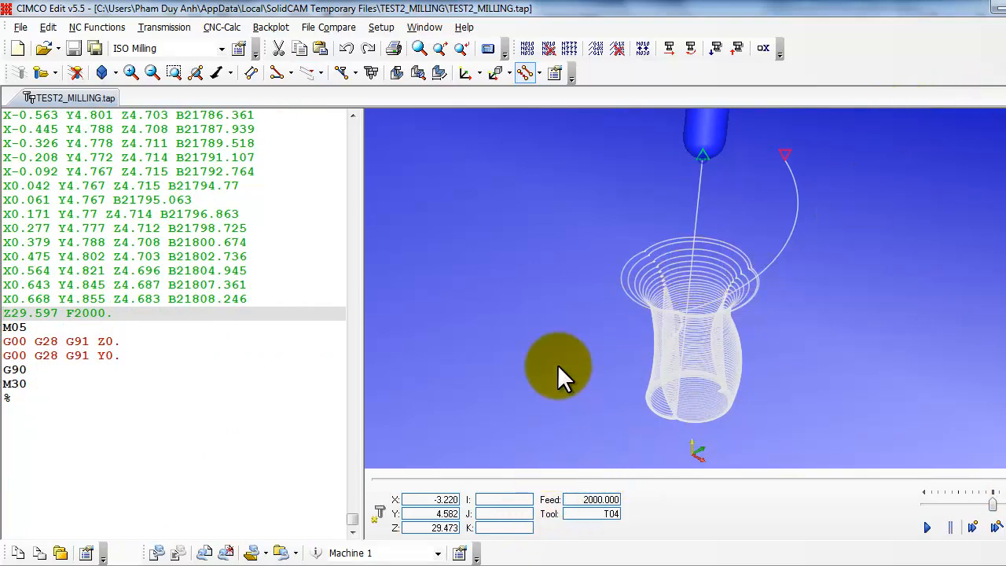
click(996, 14)
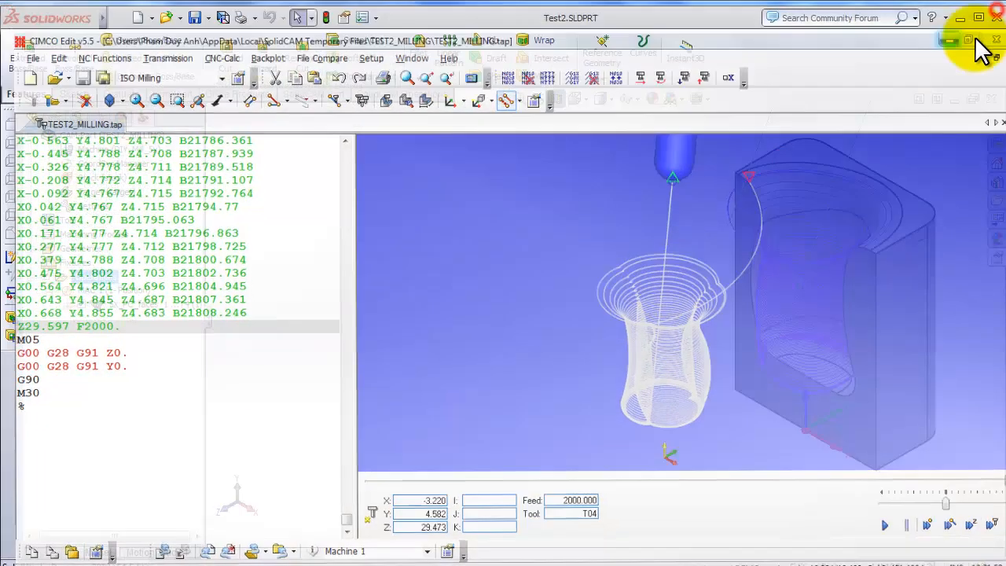